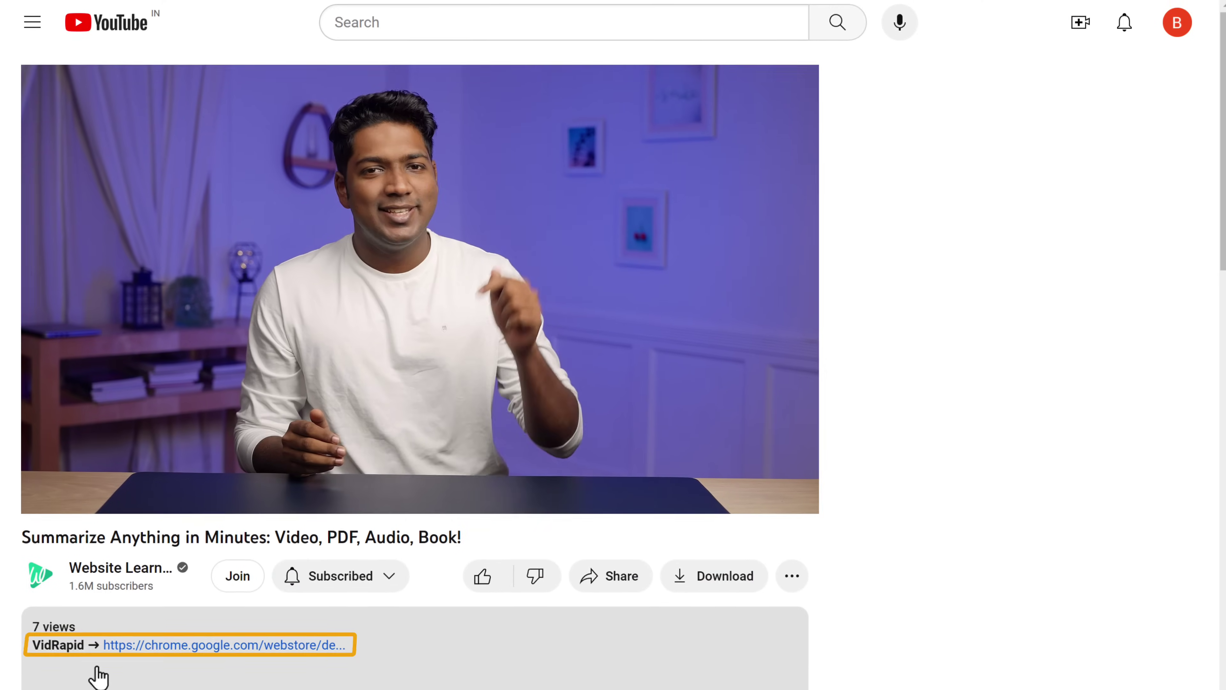
# Add the VidRapid YouTube summary extension to Chrome from its Web Store page
pyautogui.click(160, 648)
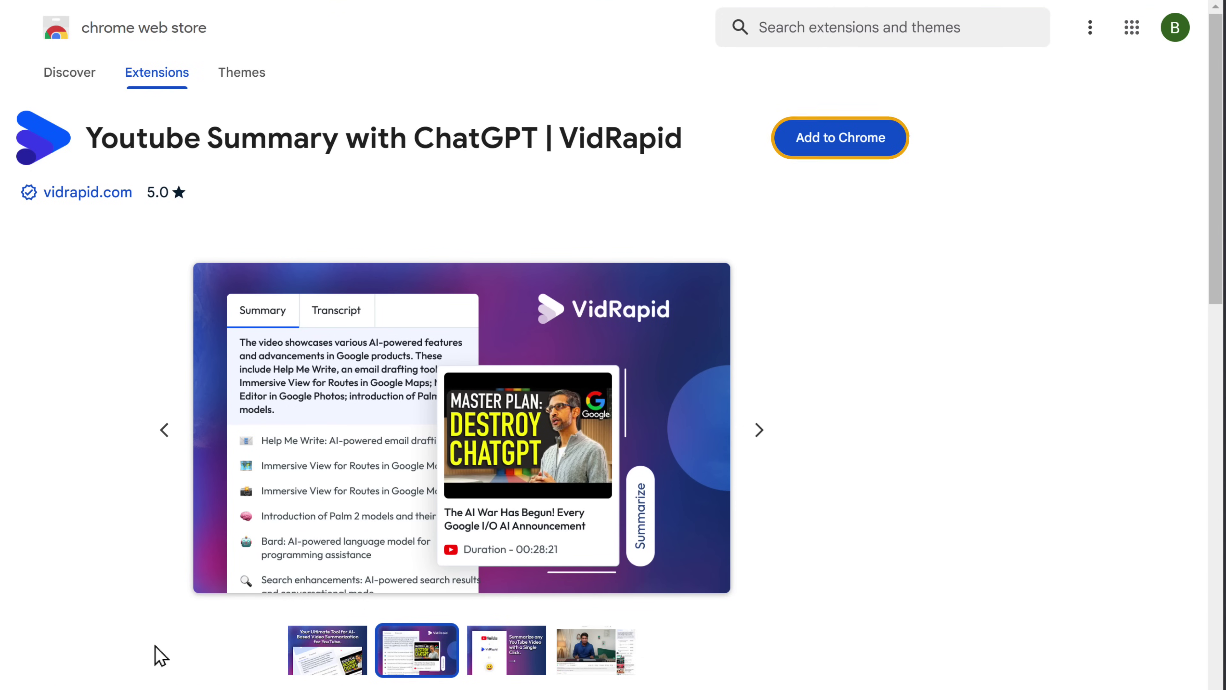
pyautogui.click(838, 155)
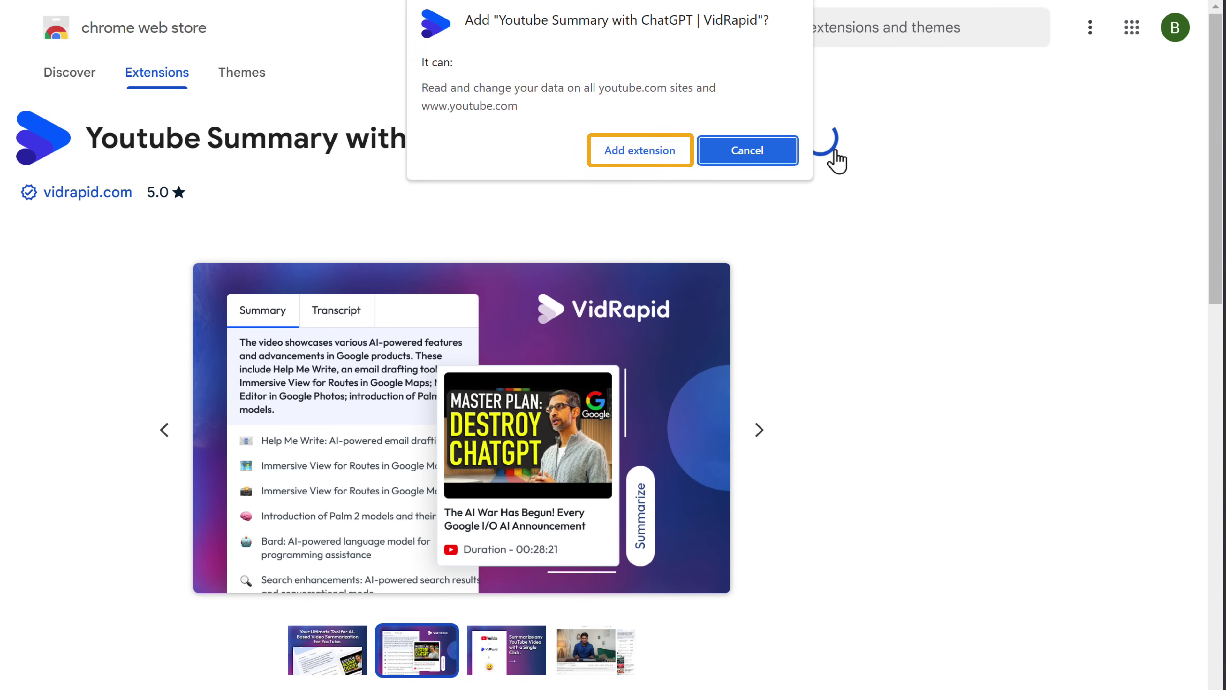
pyautogui.click(656, 159)
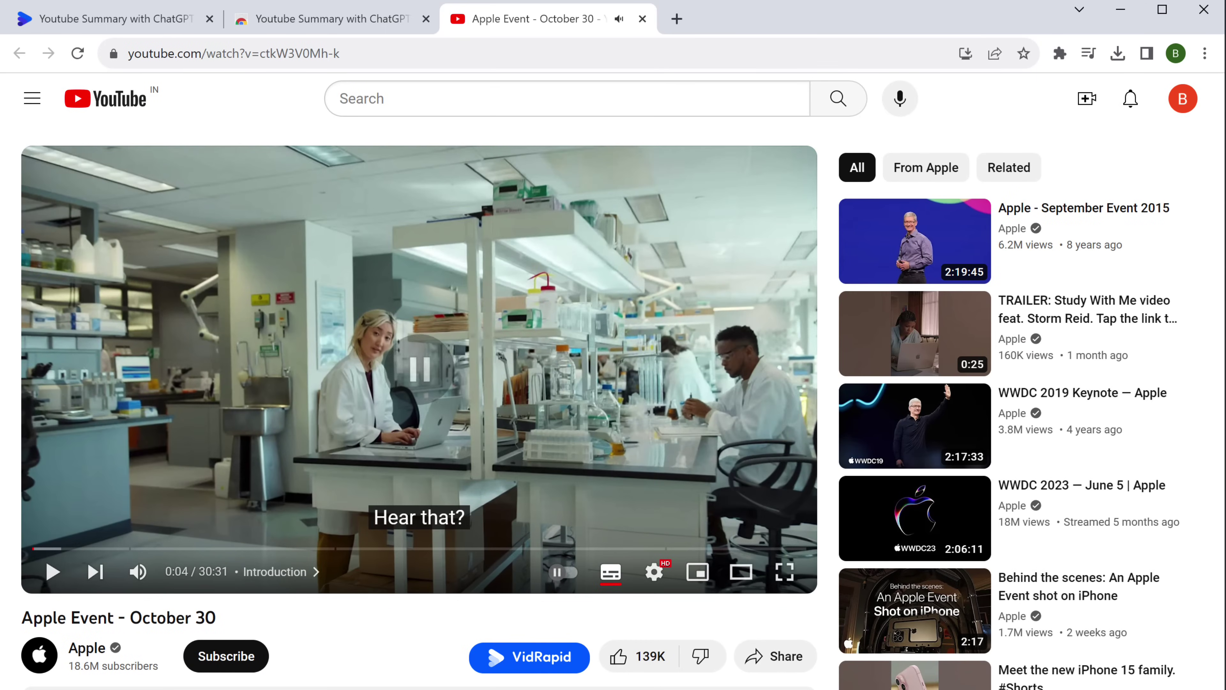
# Reload the Apple Event video page and sign VidRapid in with a Google account
pyautogui.click(77, 53)
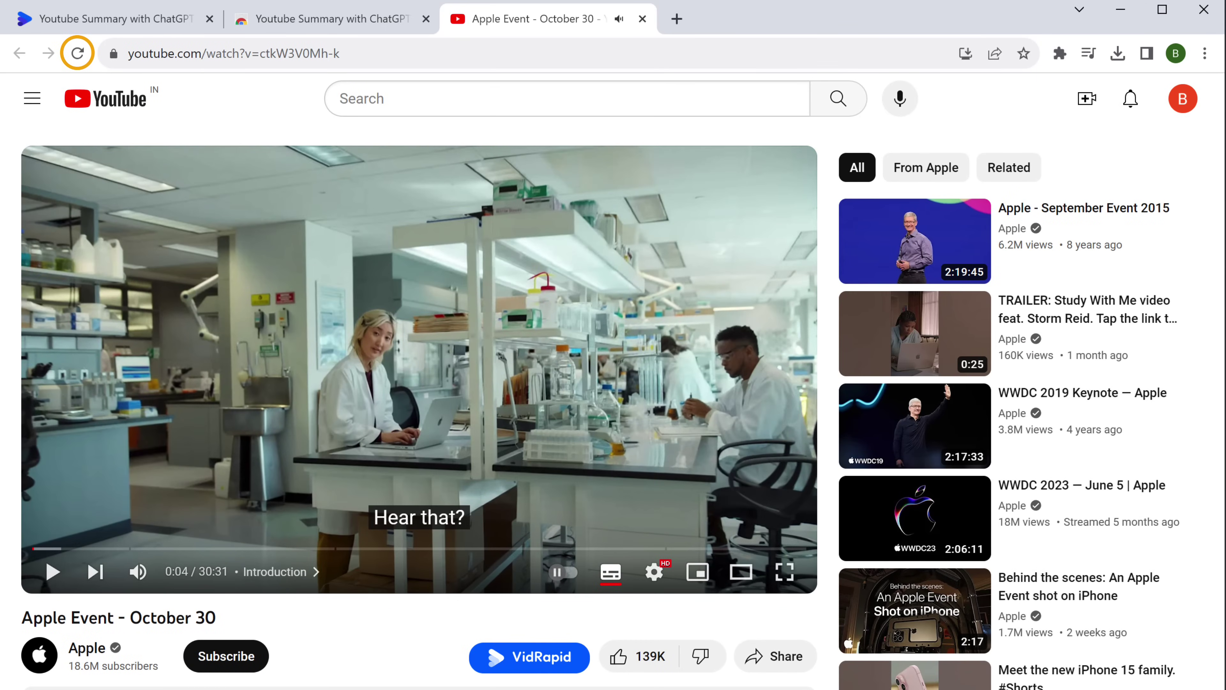
pyautogui.click(80, 54)
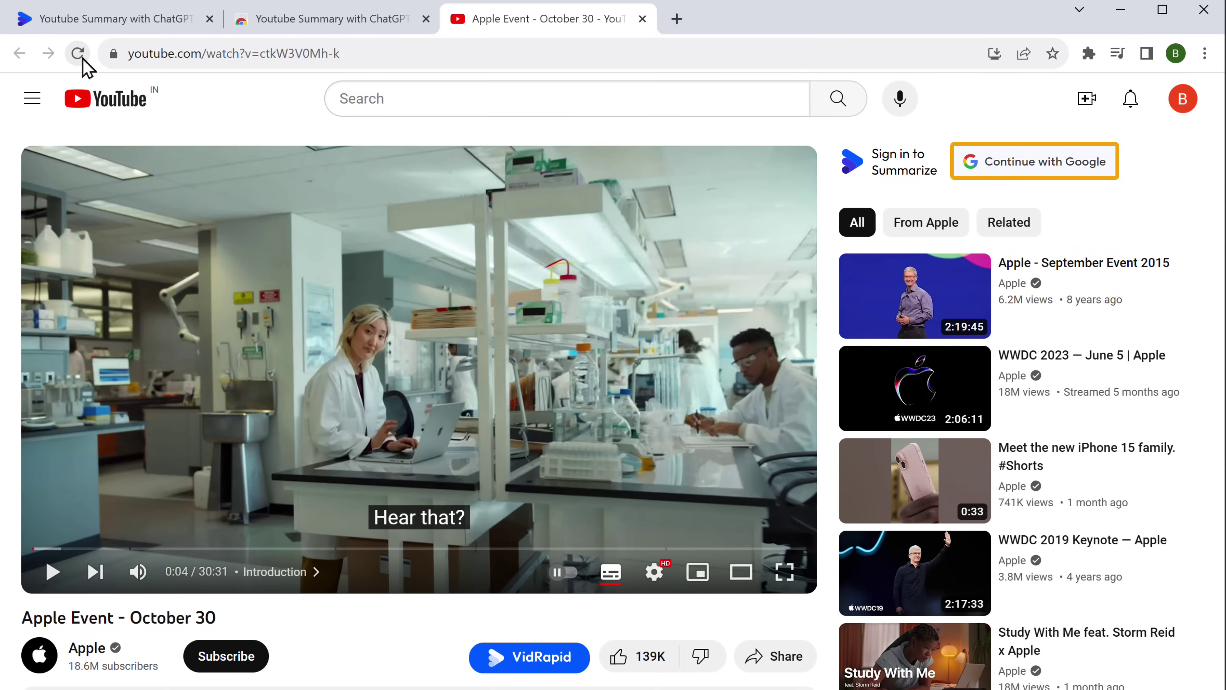
pyautogui.click(1033, 181)
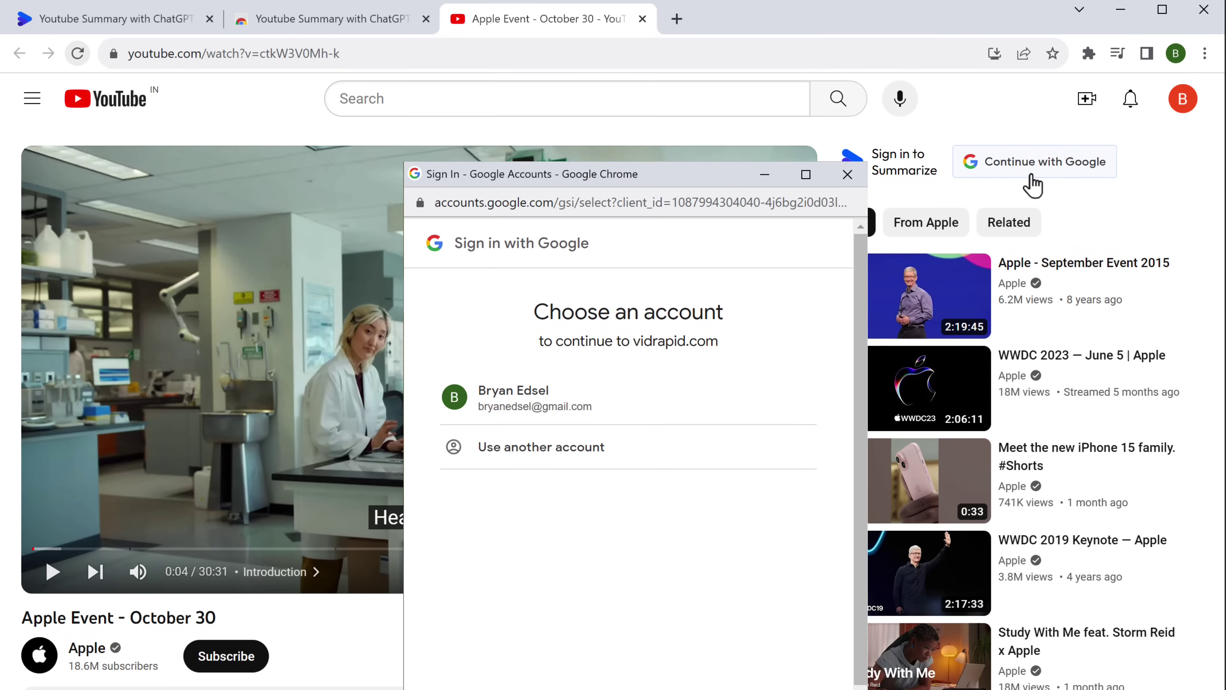
pyautogui.click(617, 411)
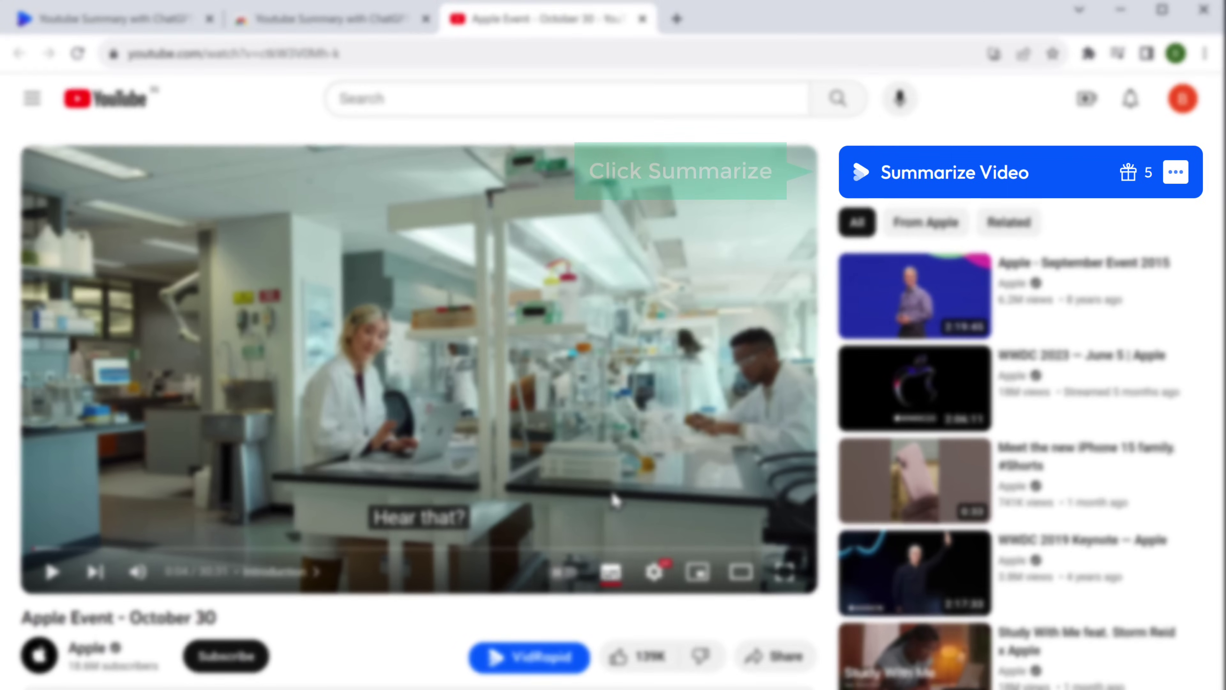
# Generate VidRapid's Apple Event summary, jump the video to 10:59, and pause playback
pyautogui.click(988, 190)
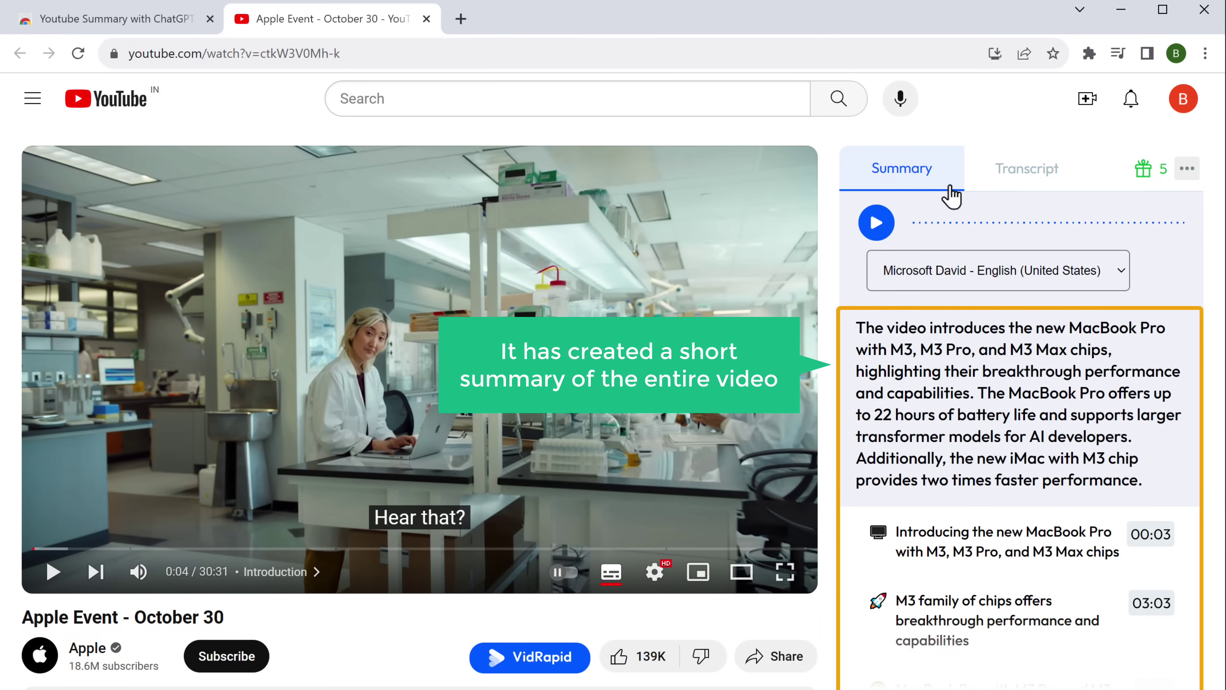
pyautogui.scroll(-4, 951, 195)
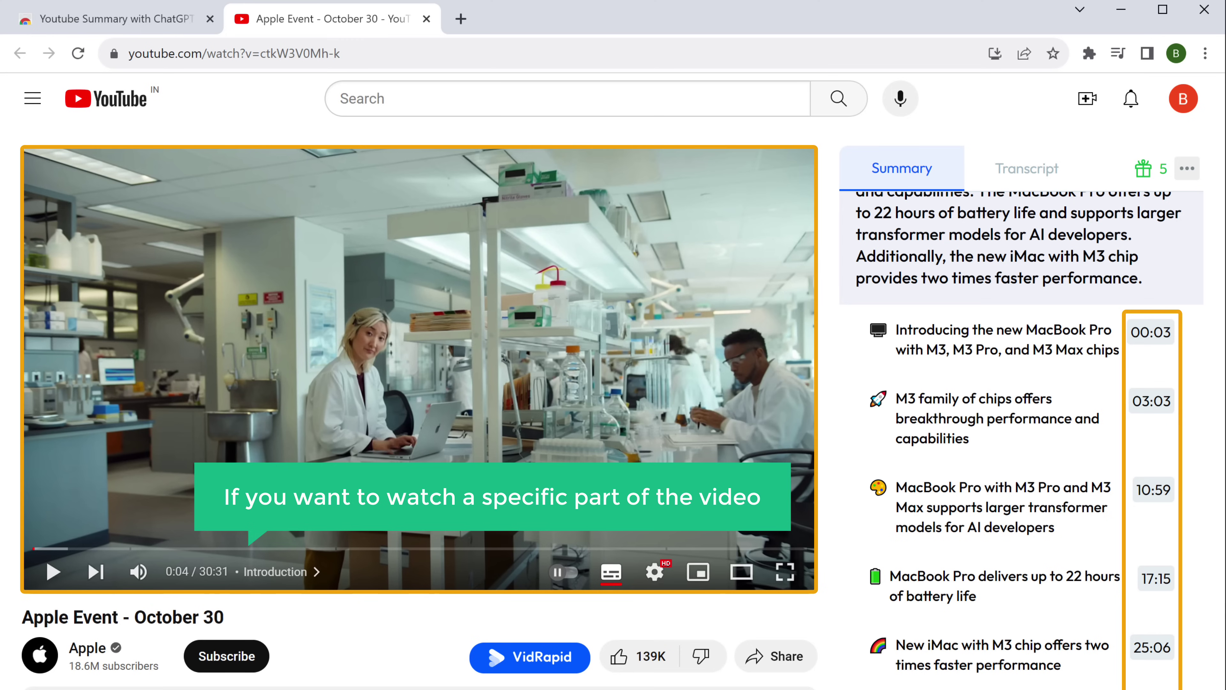
pyautogui.click(1148, 502)
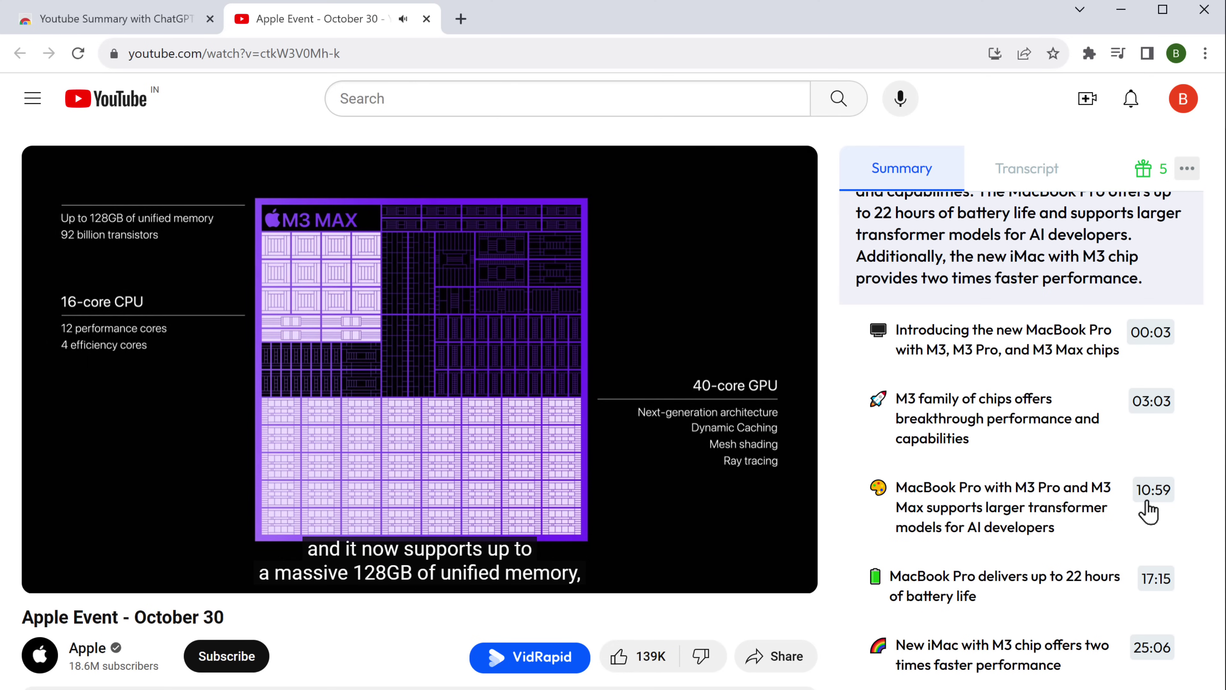
pyautogui.press('k')
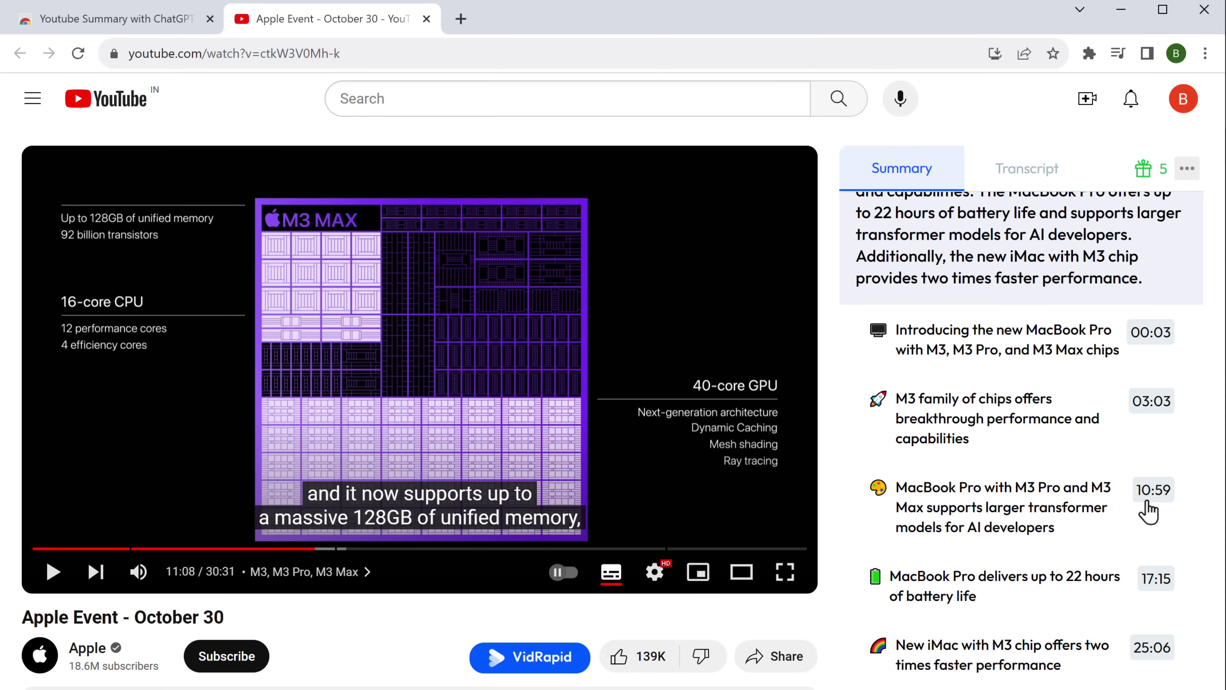
pyautogui.scroll(4, 1149, 511)
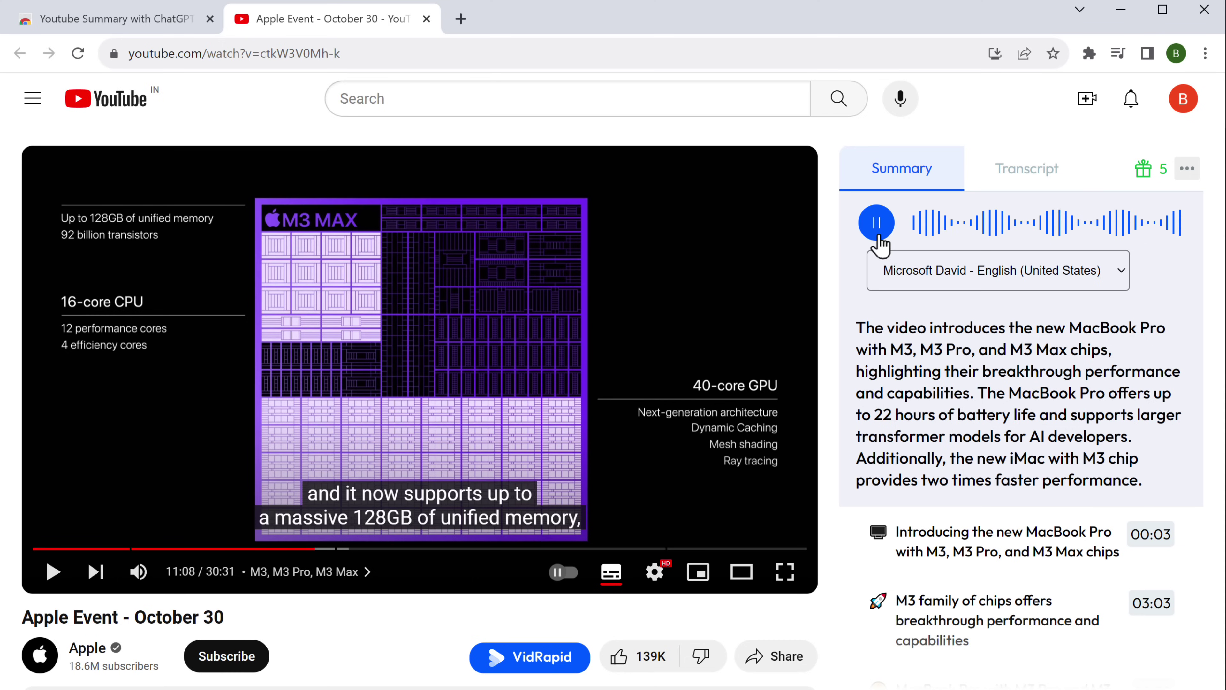
# Pause the spoken summary and scroll through the video's timestamped transcript
pyautogui.click(877, 236)
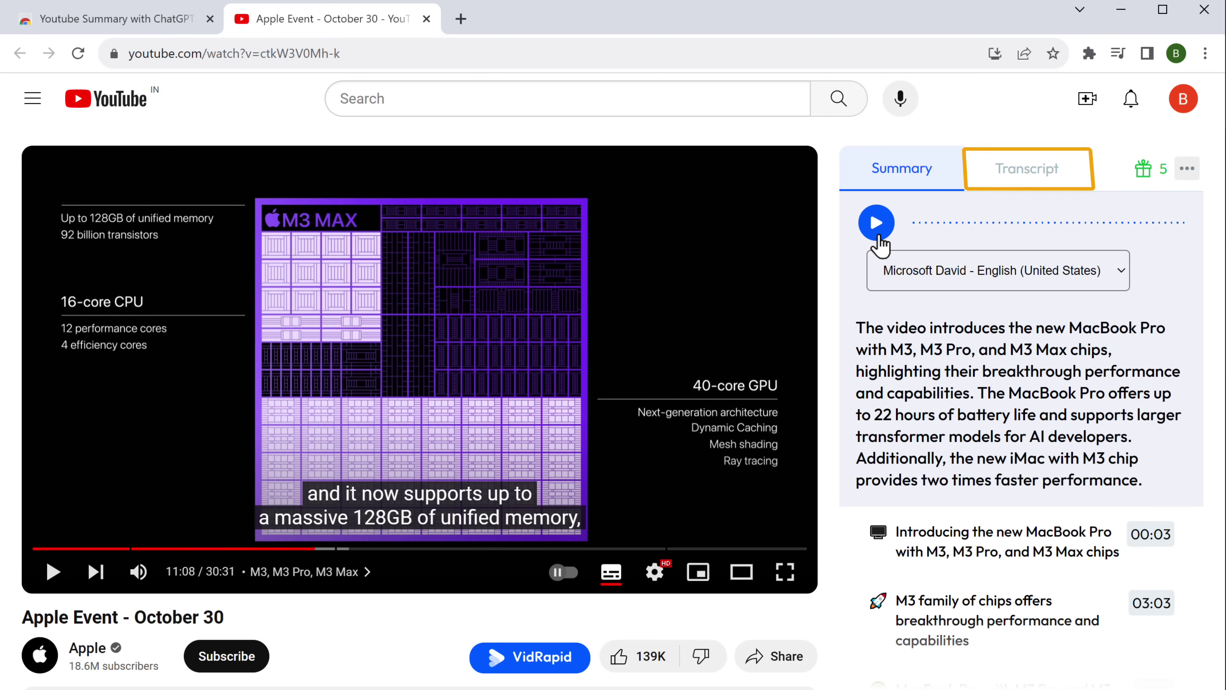
pyautogui.click(1019, 179)
pyautogui.scroll(-5, 1018, 435)
pyautogui.scroll(-8, 1019, 434)
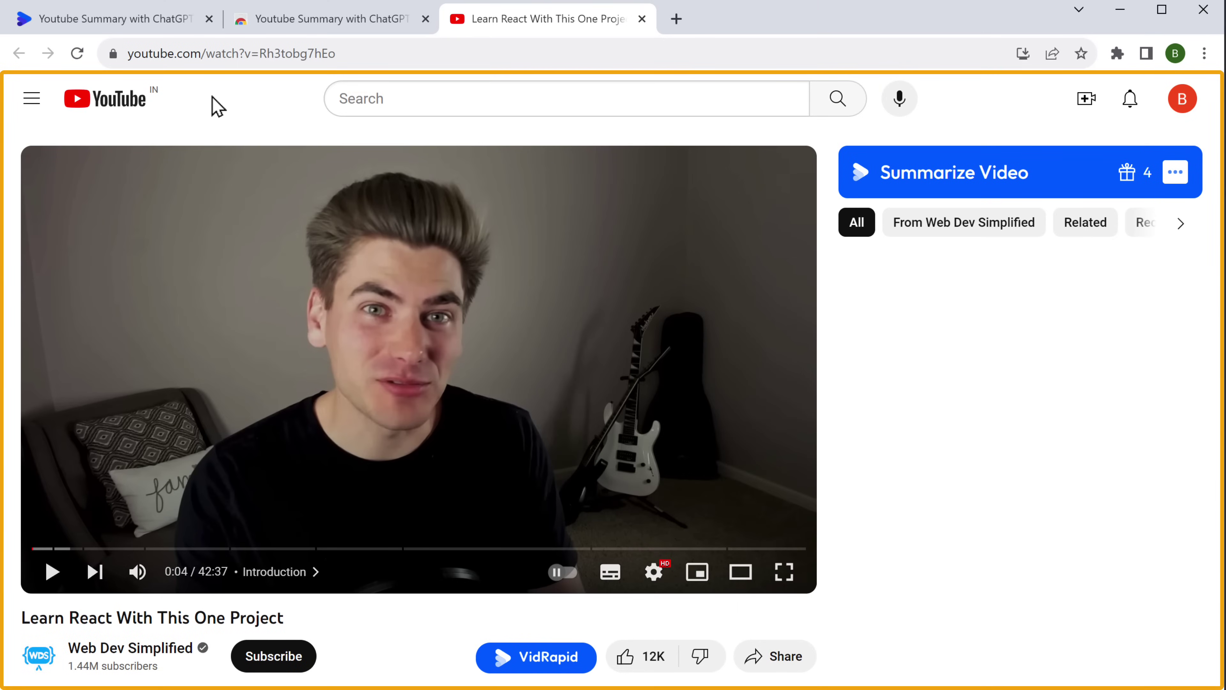
# Insert 'sum' before youtube in the React video's address to open VidRapid's summary
pyautogui.click(184, 56)
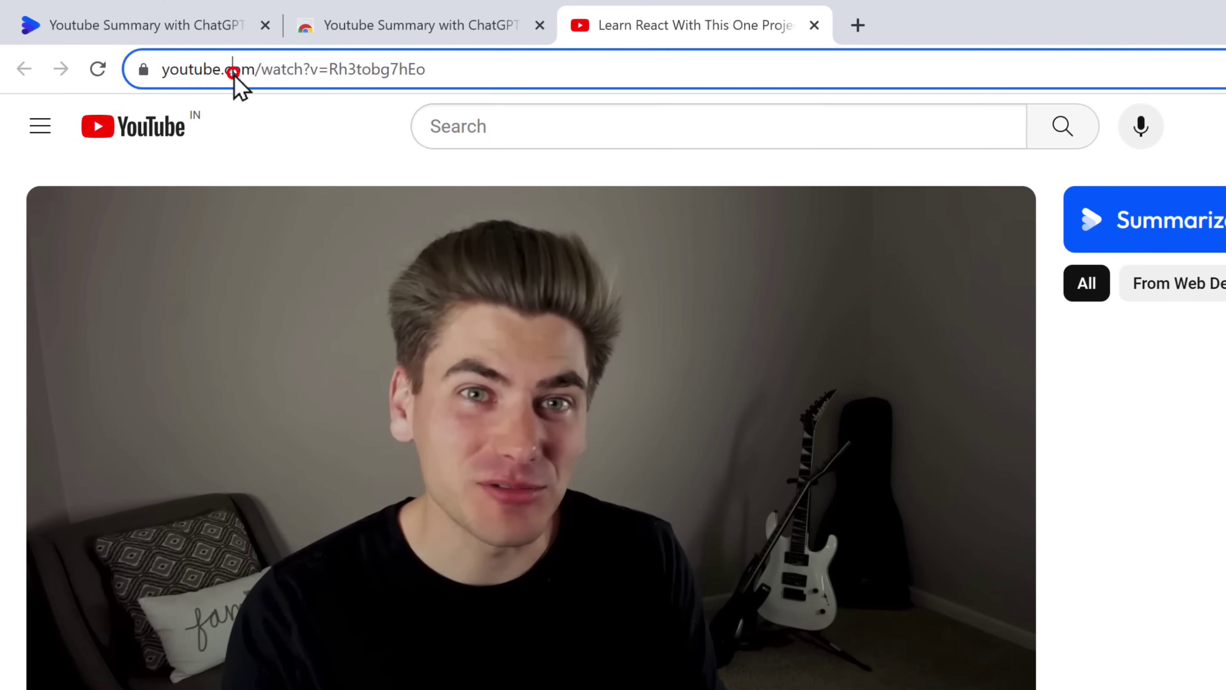
pyautogui.click(255, 77)
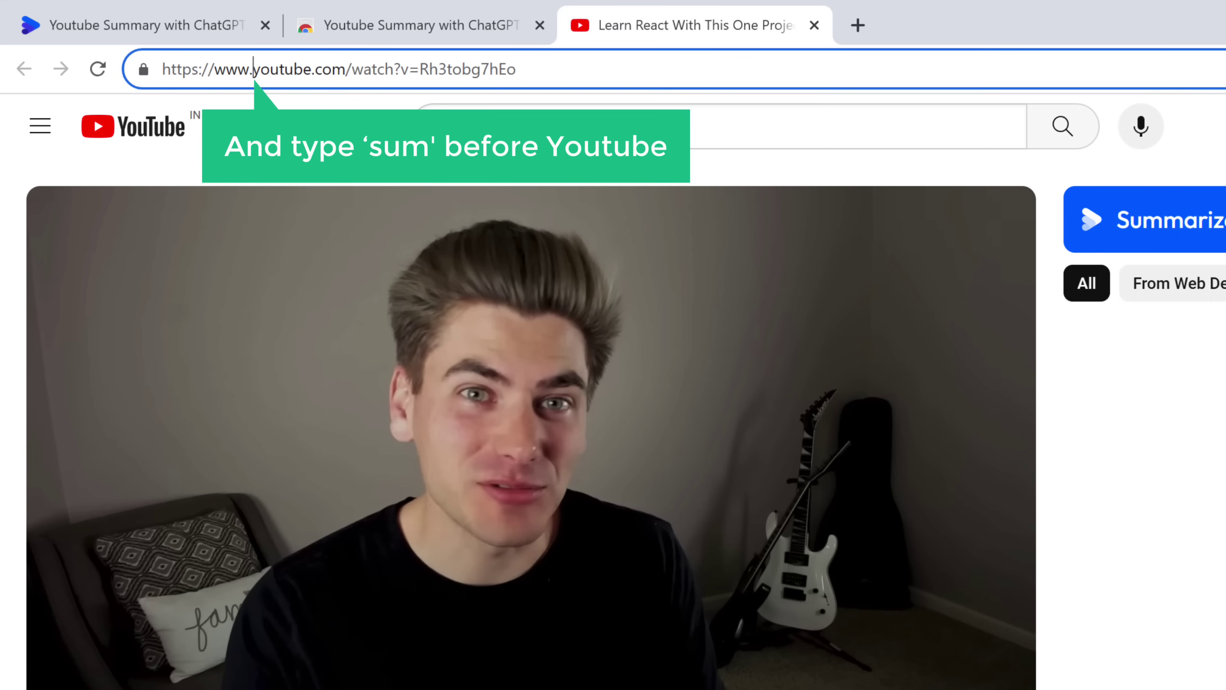
pyautogui.write('sum')
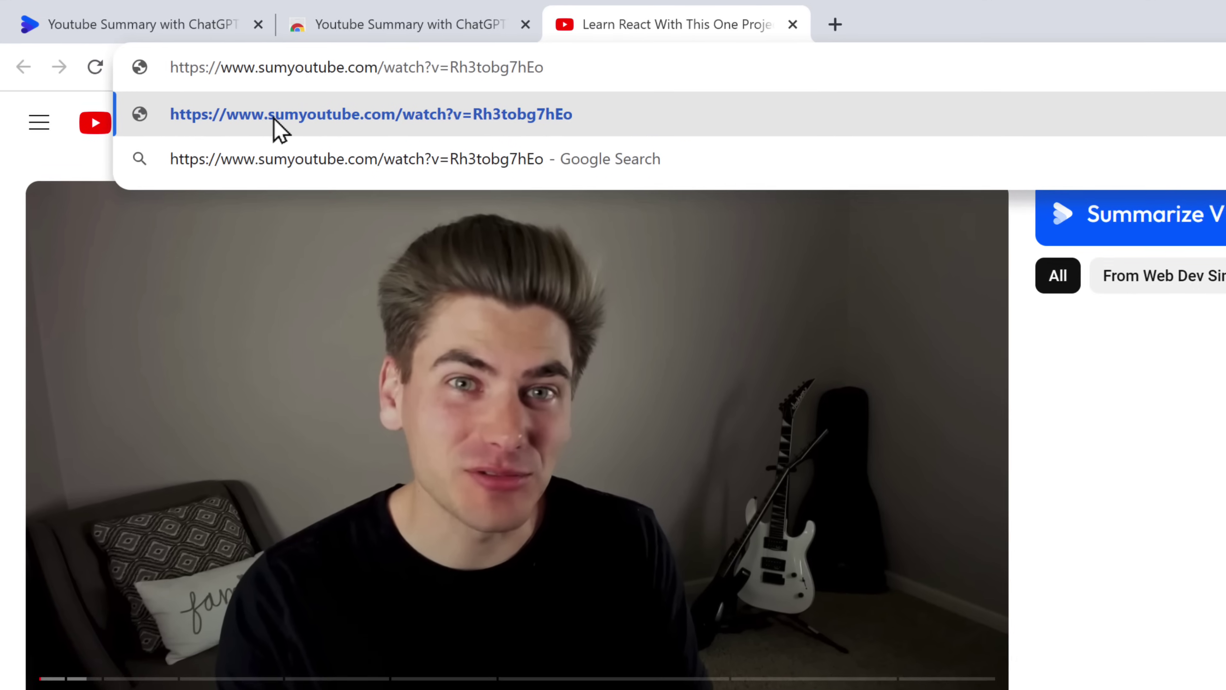
pyautogui.press('Return')
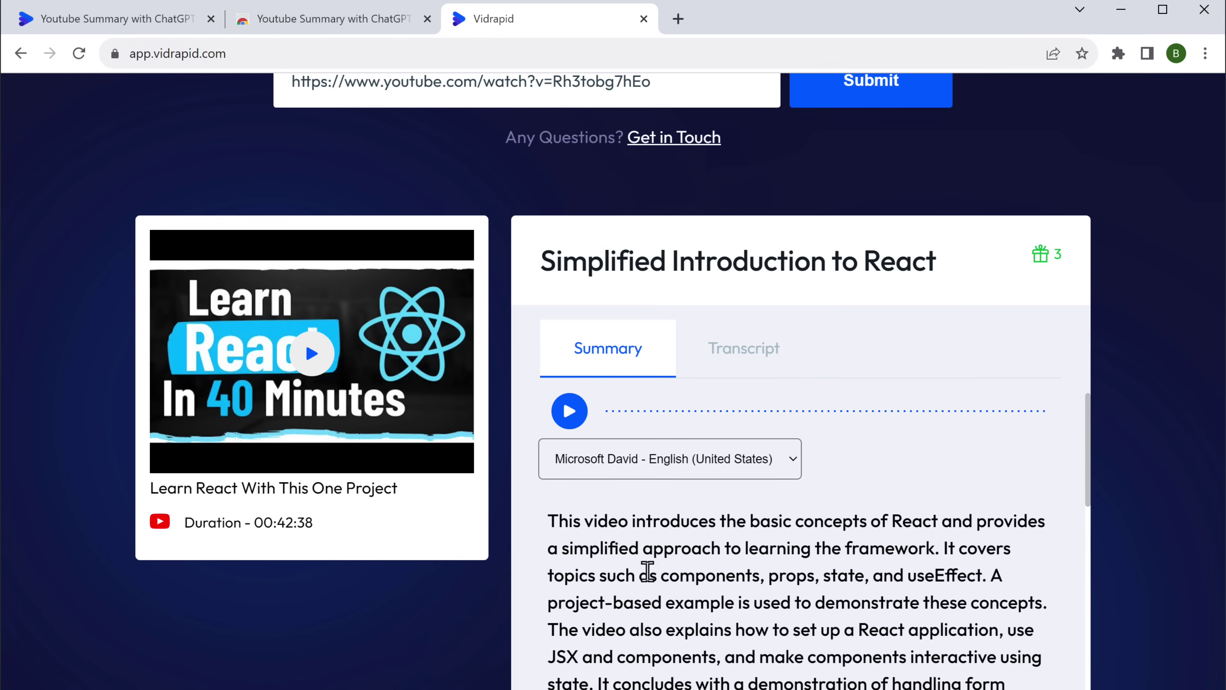
# Scroll through the React video's summary and key points on app.vidrapid.com
pyautogui.scroll(-5, 1087, 520)
pyautogui.moveTo(1083, 535); pyautogui.dragTo(1068, 650)
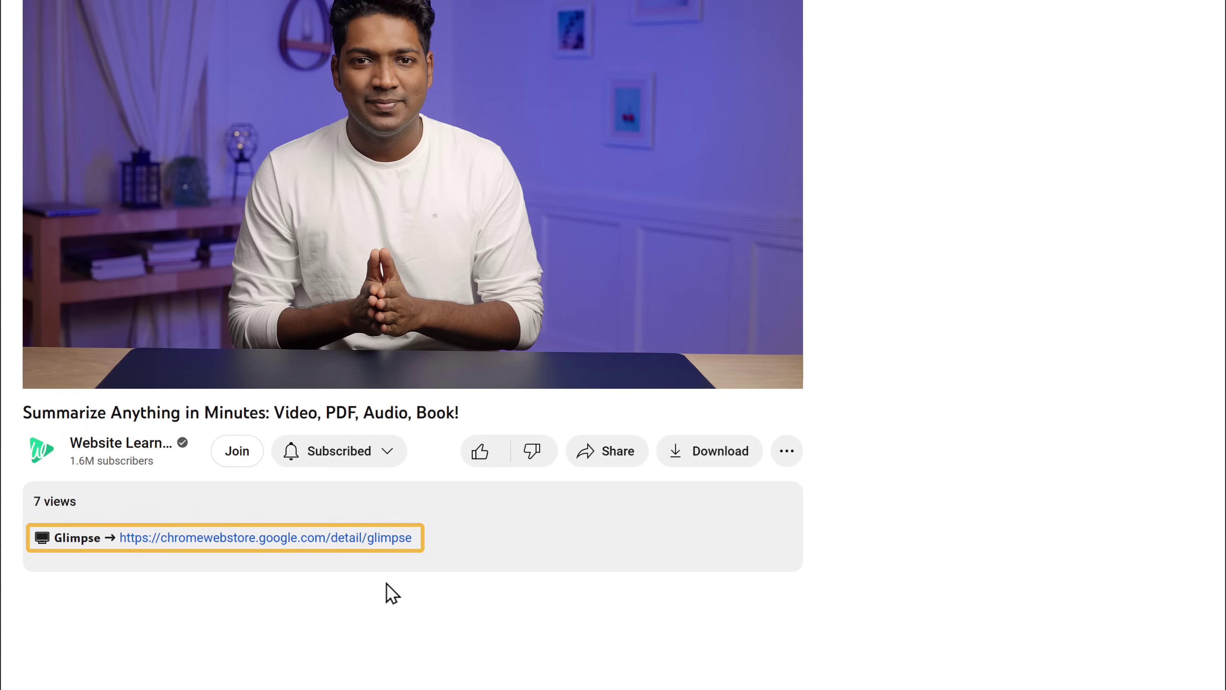
# Install the Glimpse AI chat extension from the Chrome Web Store
pyautogui.click(263, 545)
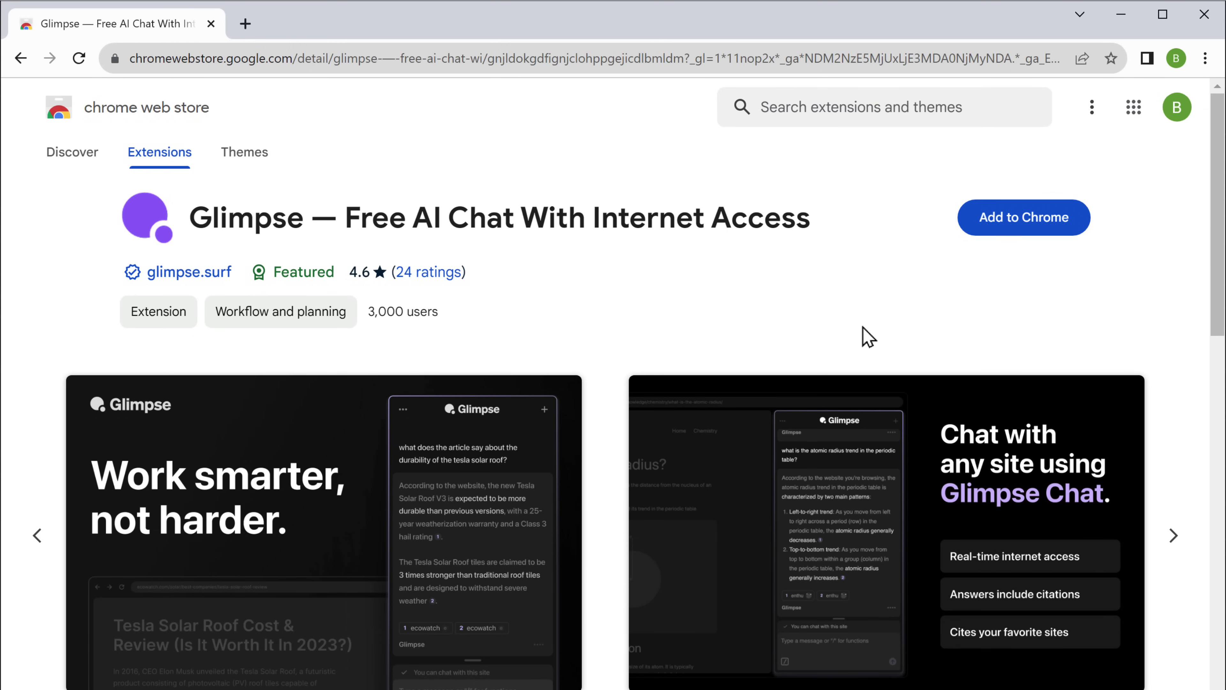
pyautogui.click(1020, 233)
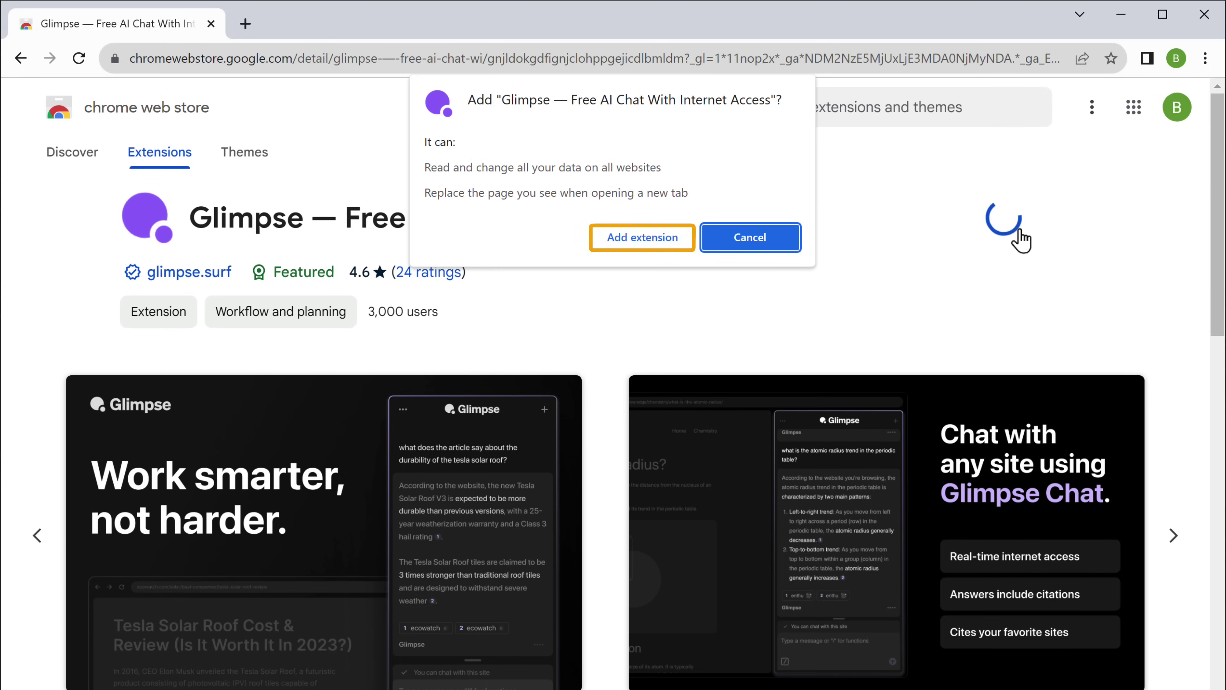
pyautogui.click(645, 244)
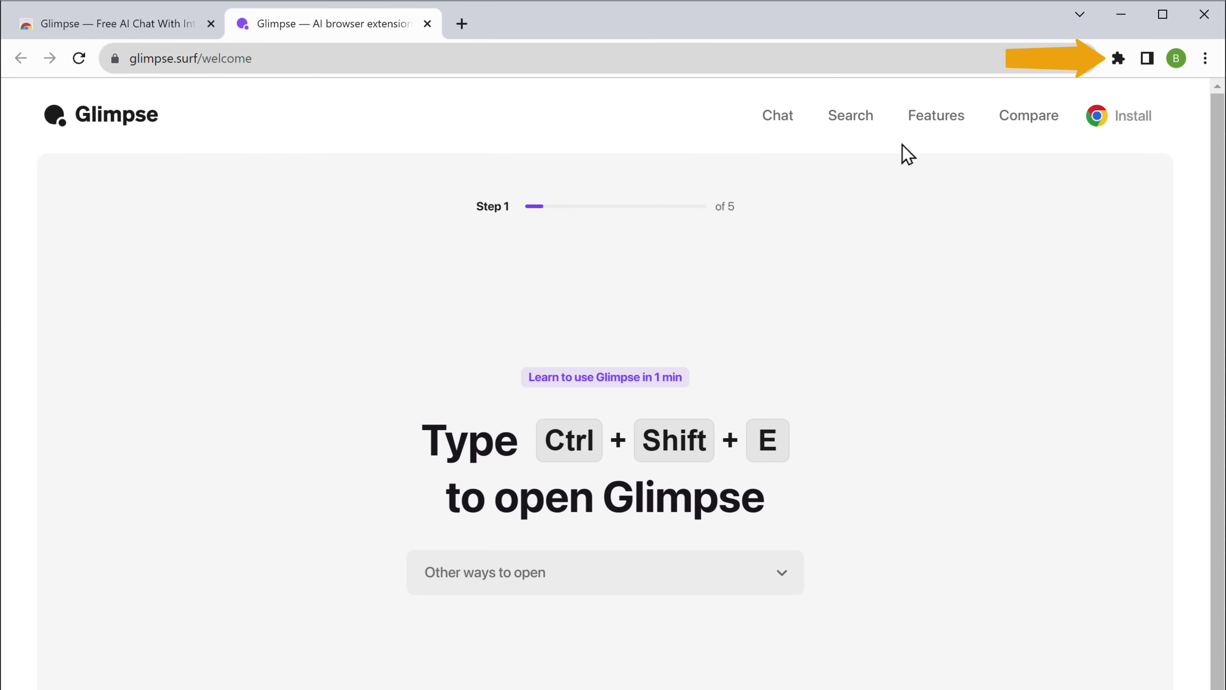
# Pin Glimpse to the Chrome toolbar from the extensions menu
pyautogui.click(1115, 65)
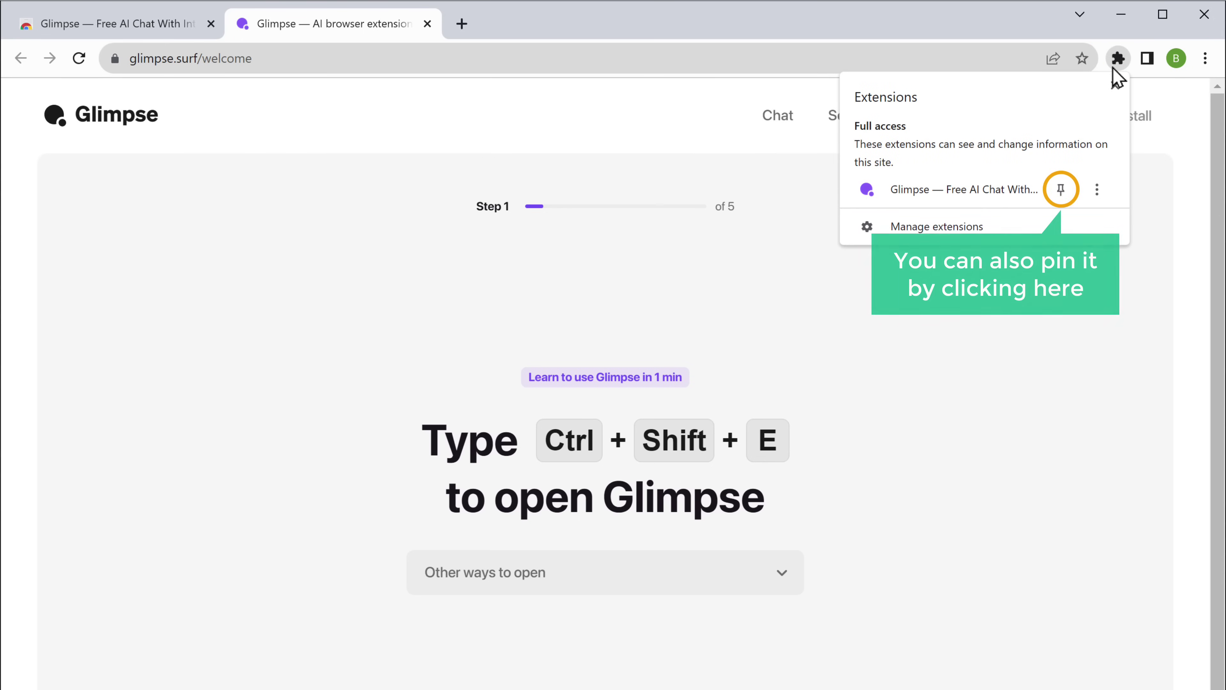
pyautogui.click(1061, 190)
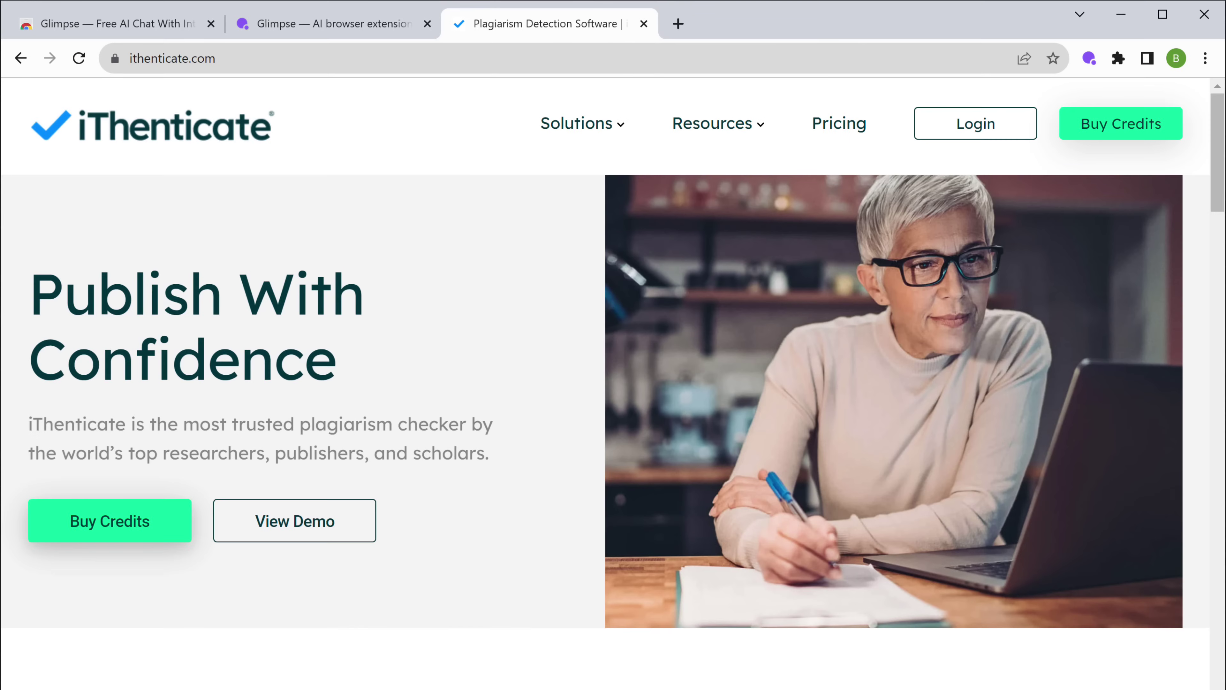
pyautogui.scroll(-5, 613, 386)
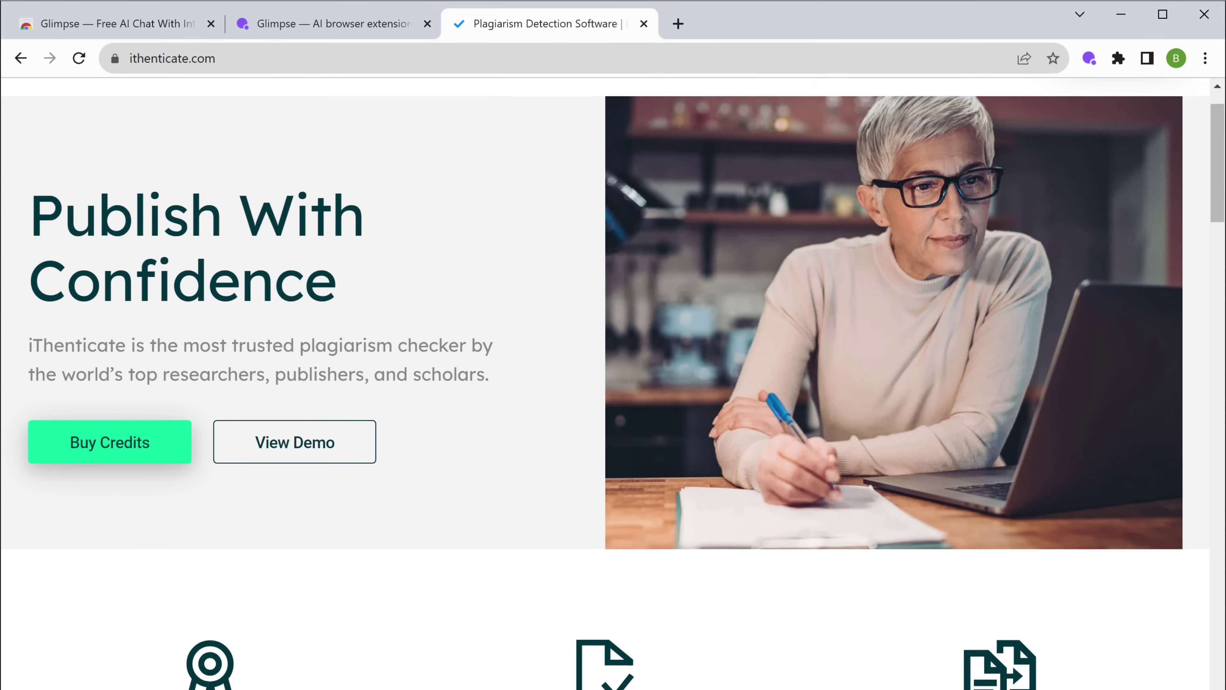
# Open Glimpse on the iThenticate site and have it summarize the page
pyautogui.scroll(-3, 613, 387)
pyautogui.scroll(7, 613, 387)
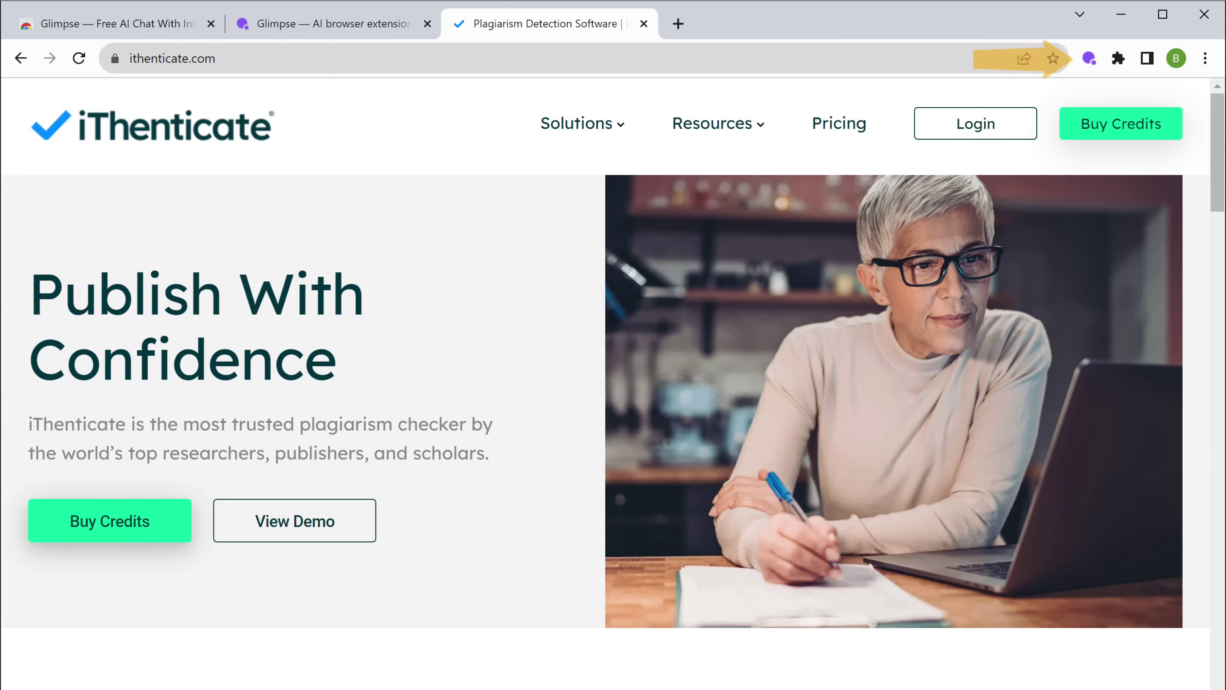
pyautogui.click(1089, 57)
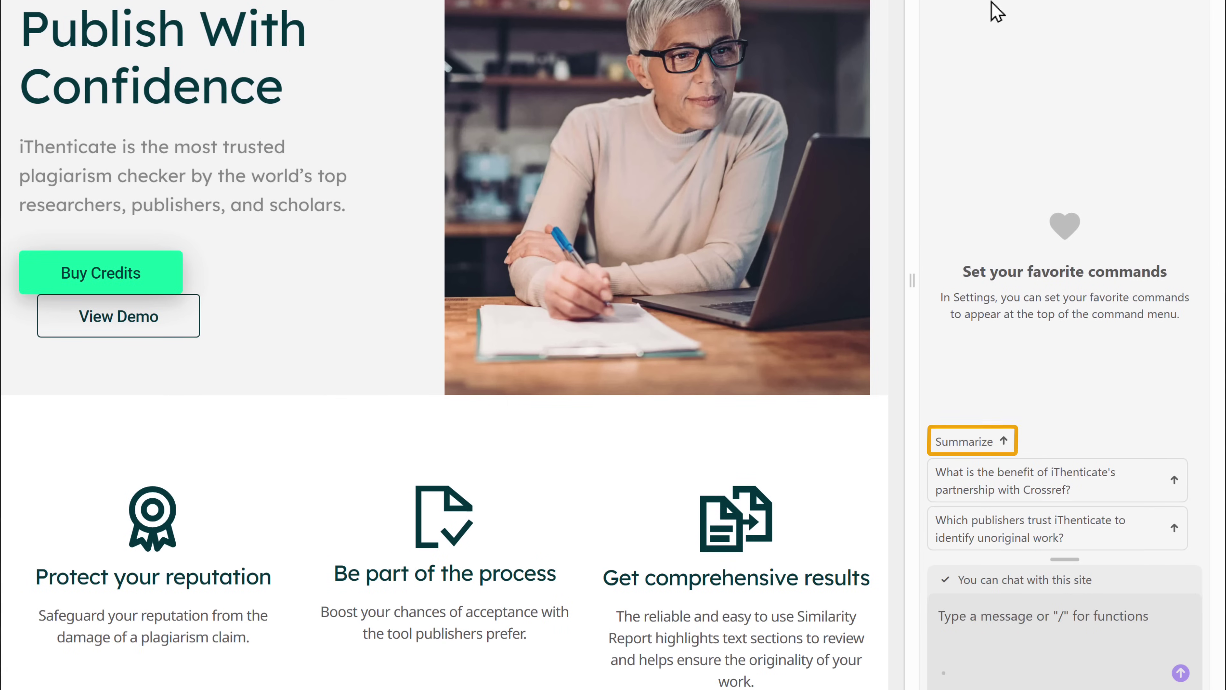
pyautogui.click(969, 442)
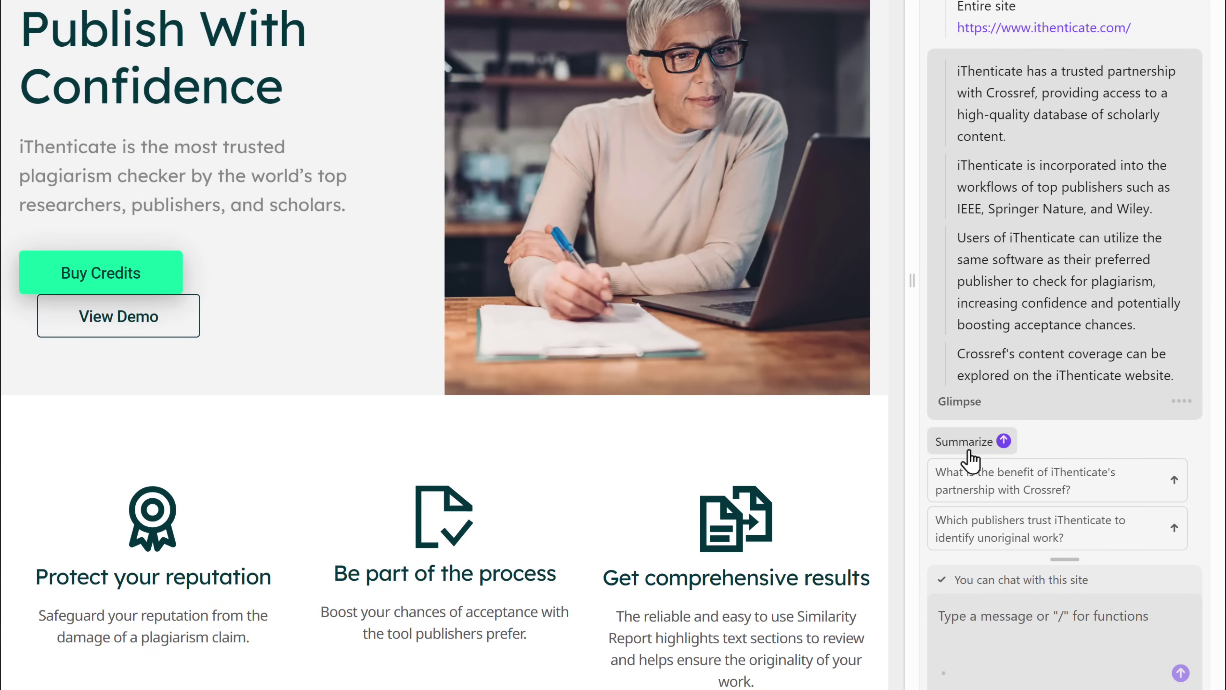
# Ask Glimpse's site chat whether iThenticate can detect ChatGPT-written text
pyautogui.click(943, 609)
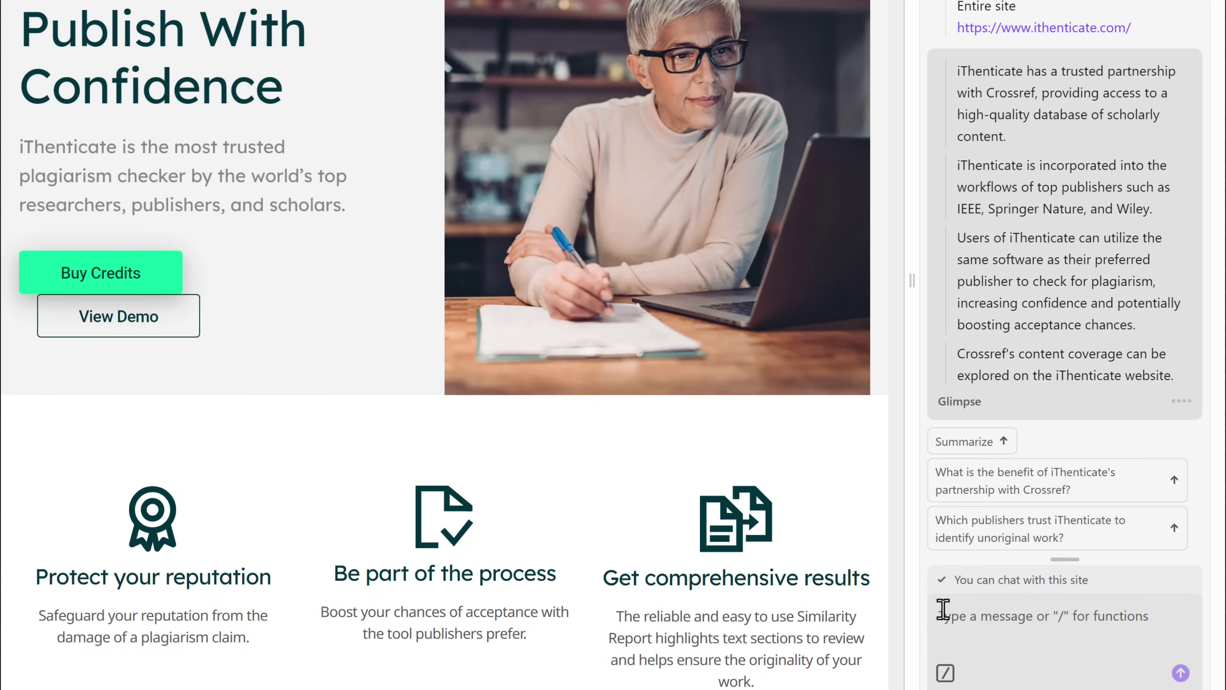
pyautogui.write('Can iThenticate Detect Chat GPT Content?')
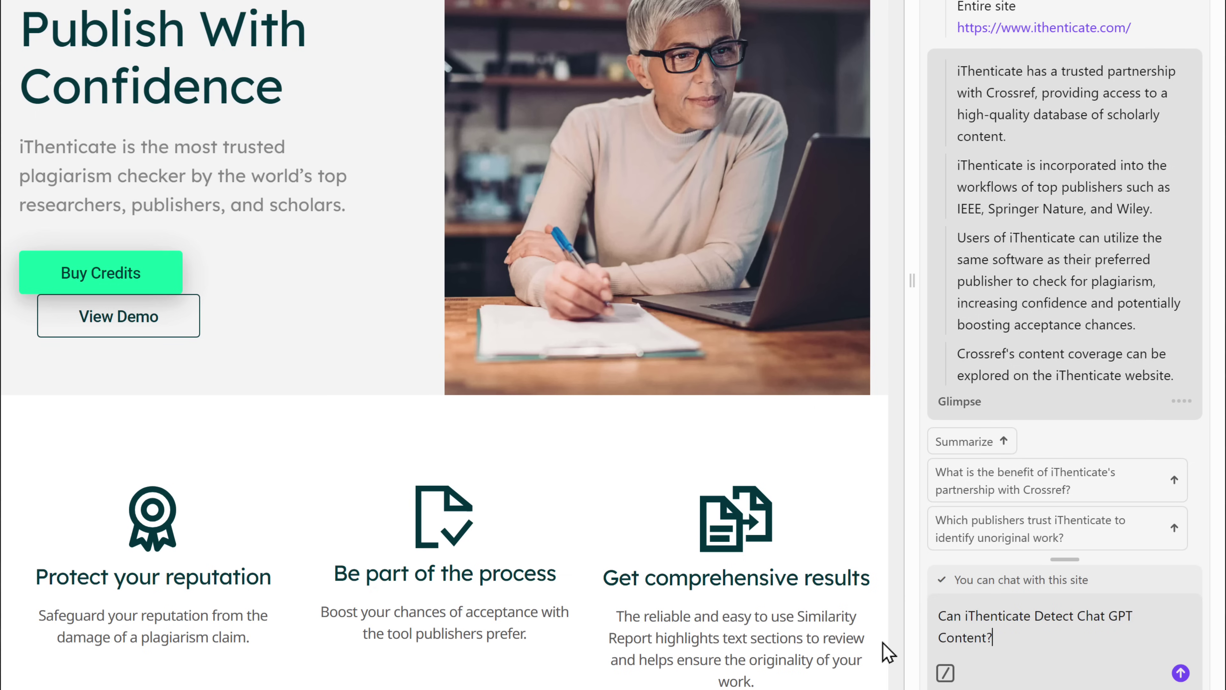
pyautogui.press('Return')
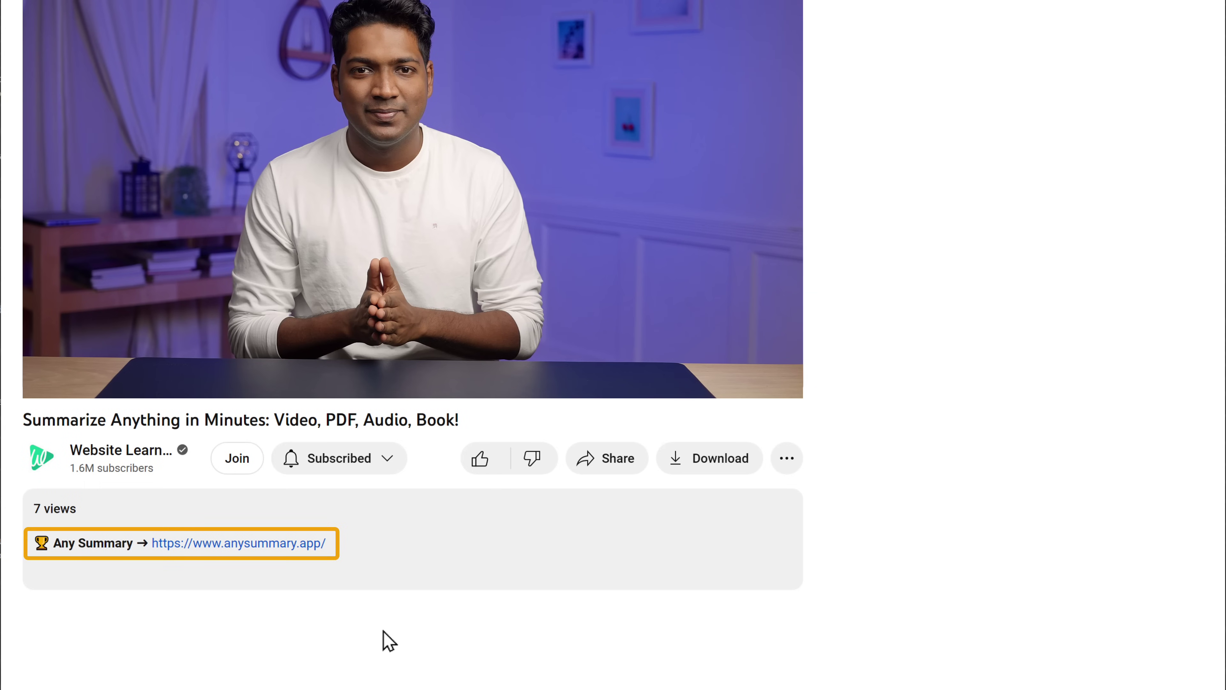
# Open anysummary.app and upload Tech Interview Podcast.mp3 for summarizing
pyautogui.click(259, 549)
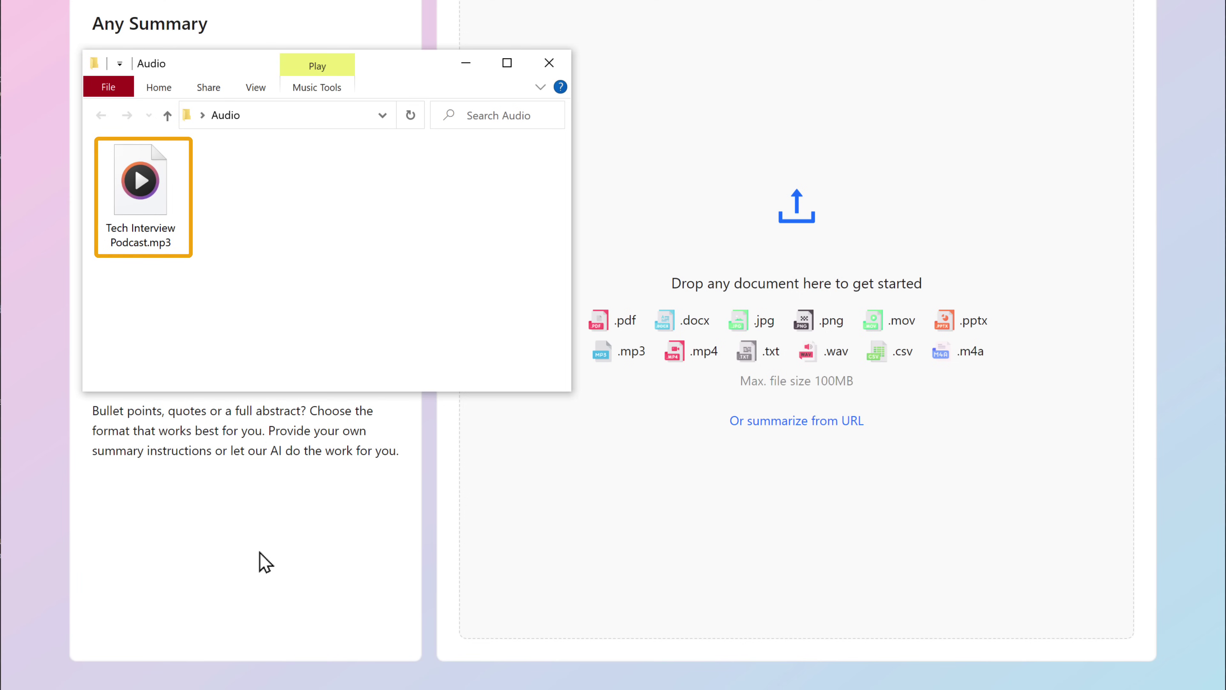
pyautogui.moveTo(153, 237); pyautogui.dragTo(657, 241)
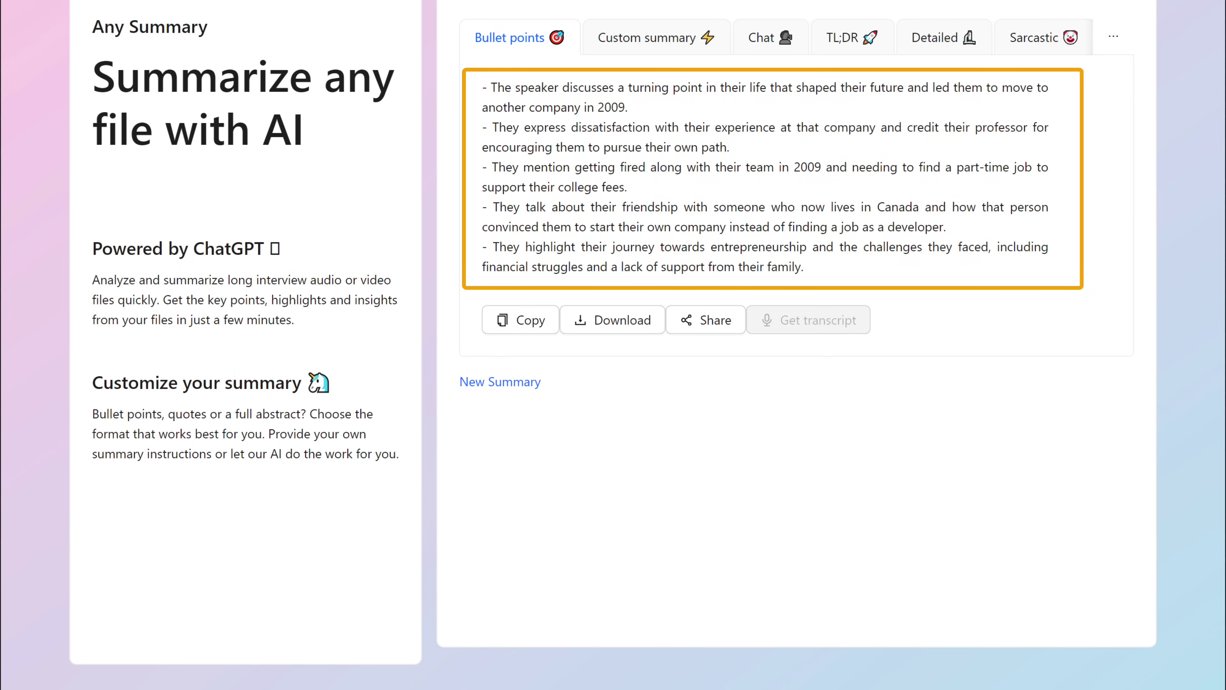
# Regenerate the podcast summary with 'Keep it concise and specific', then view TL;DR and Detailed versions
pyautogui.scroll(2, 614, 339)
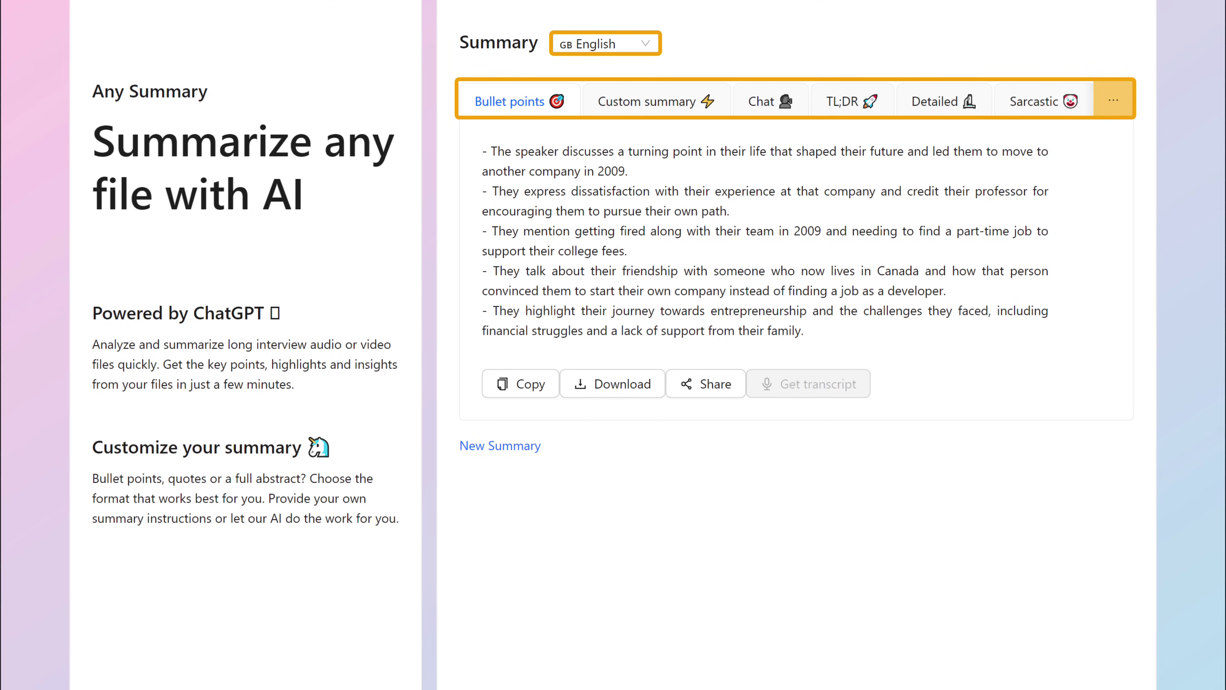
pyautogui.scroll(-2, 476, 152)
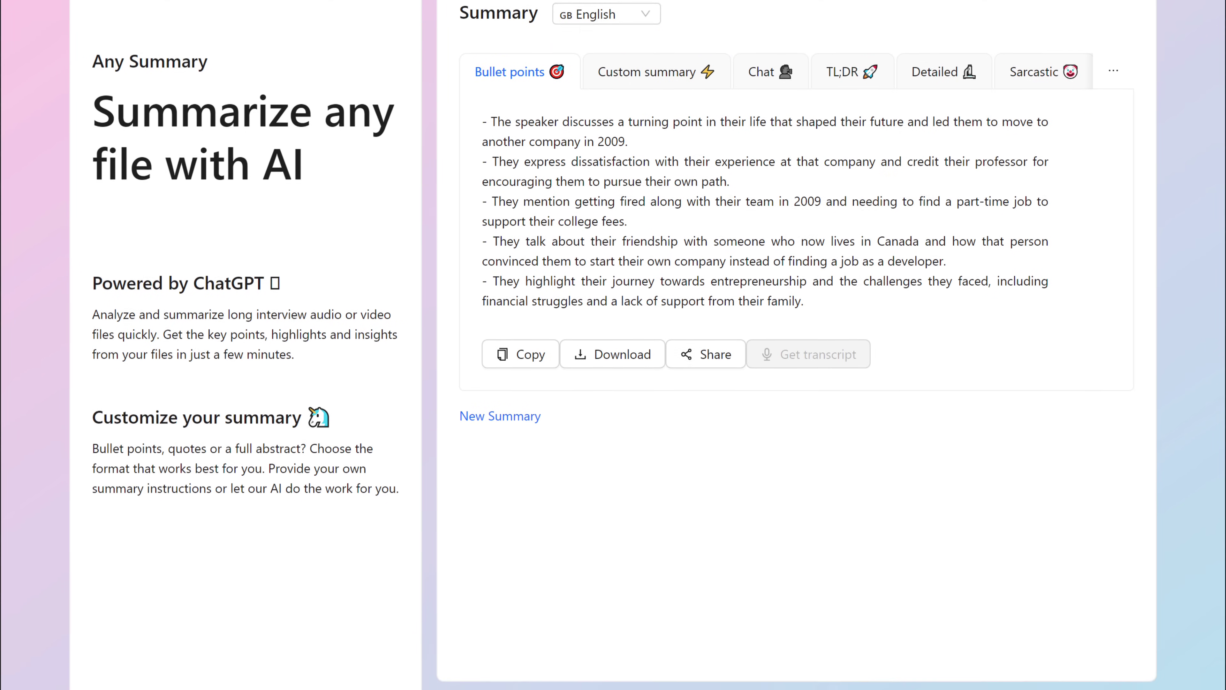
pyautogui.click(639, 46)
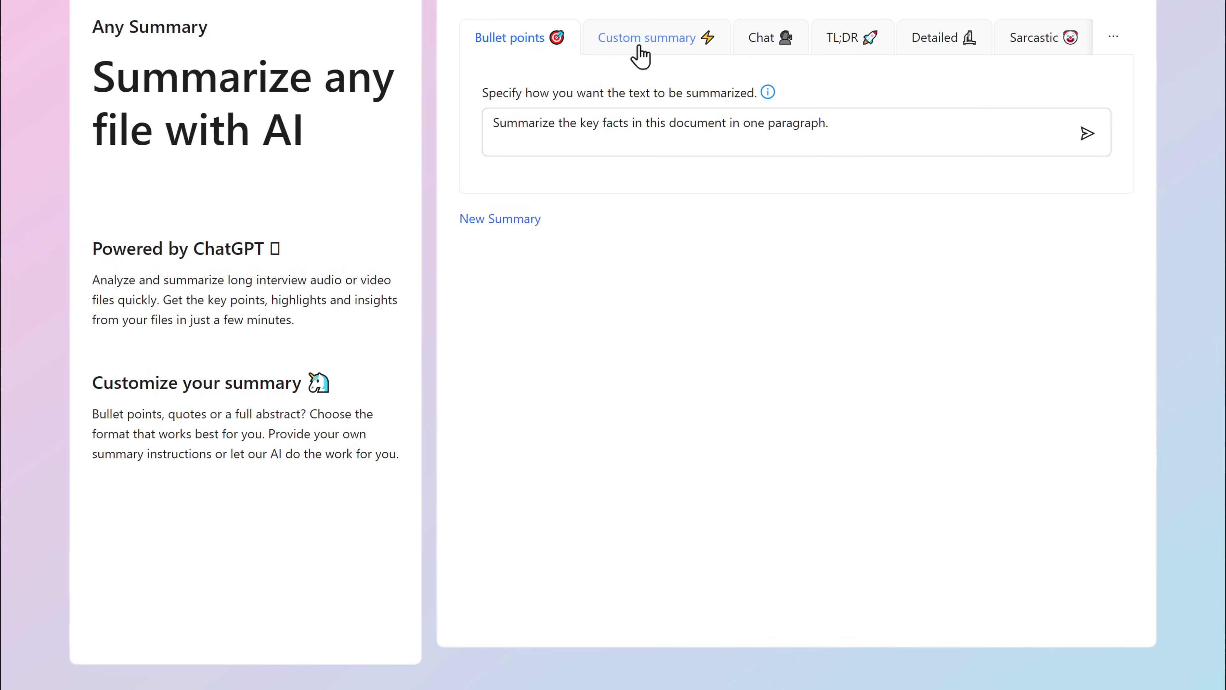
pyautogui.doubleClick(505, 123)
pyautogui.moveTo(604, 128); pyautogui.dragTo(870, 192)
pyautogui.write('Keep it concise and specific')
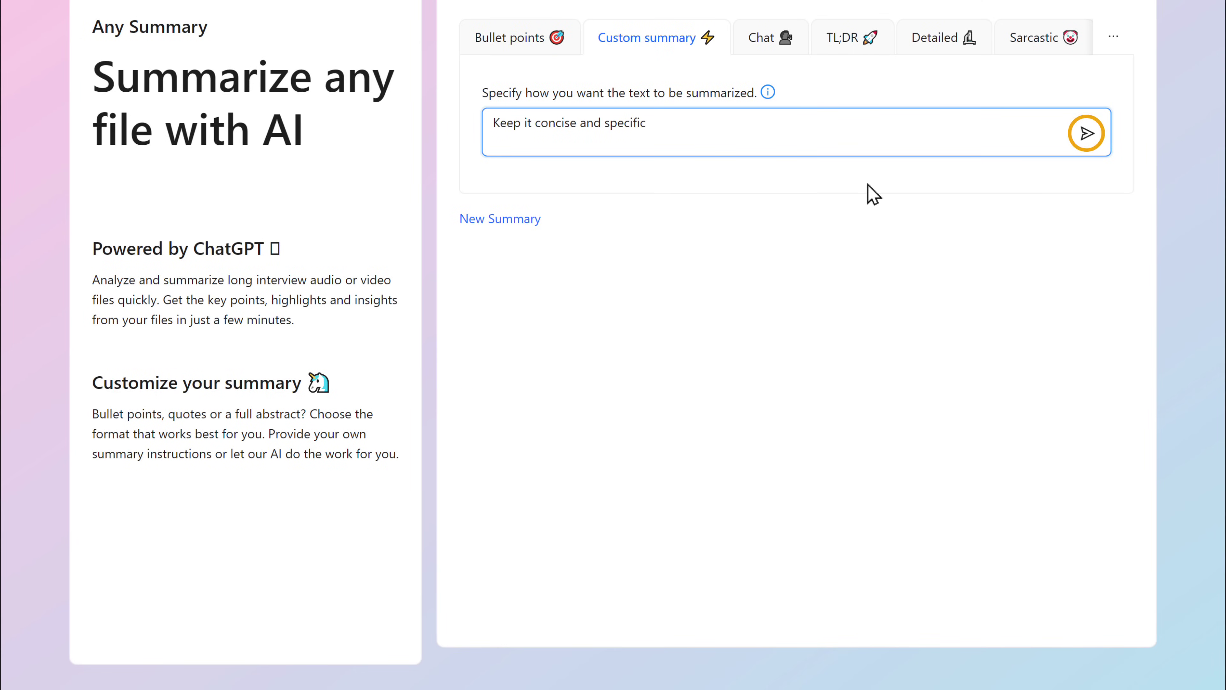
pyautogui.click(1086, 139)
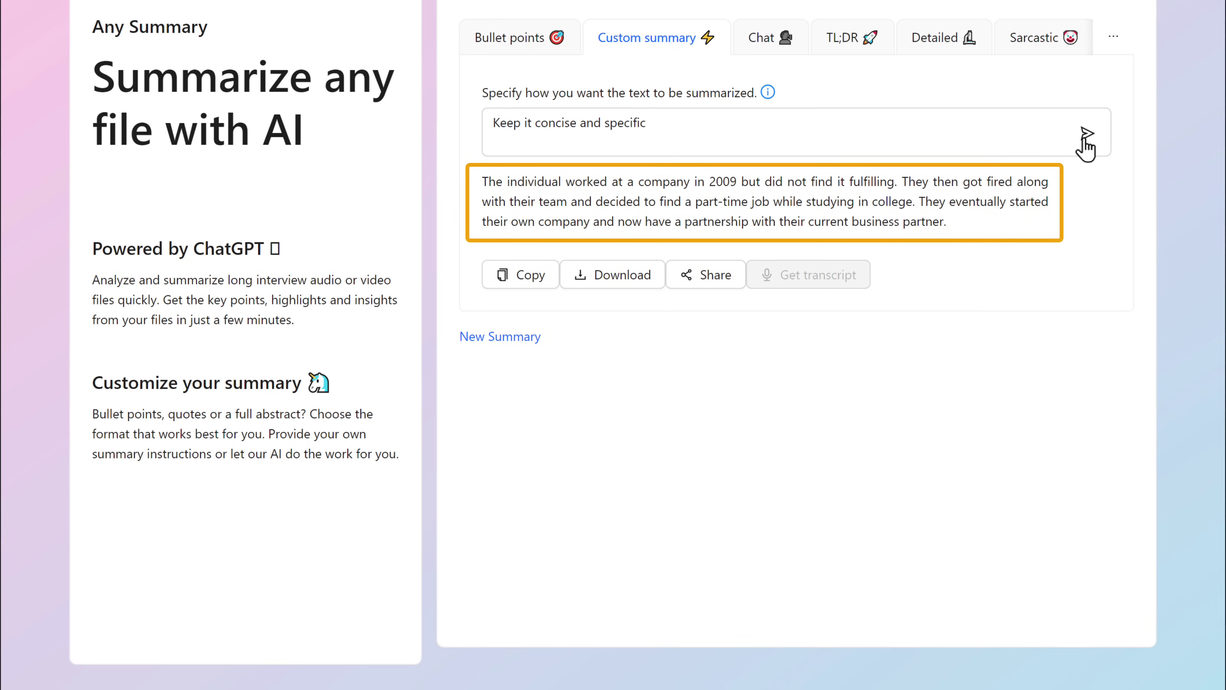
pyautogui.click(853, 48)
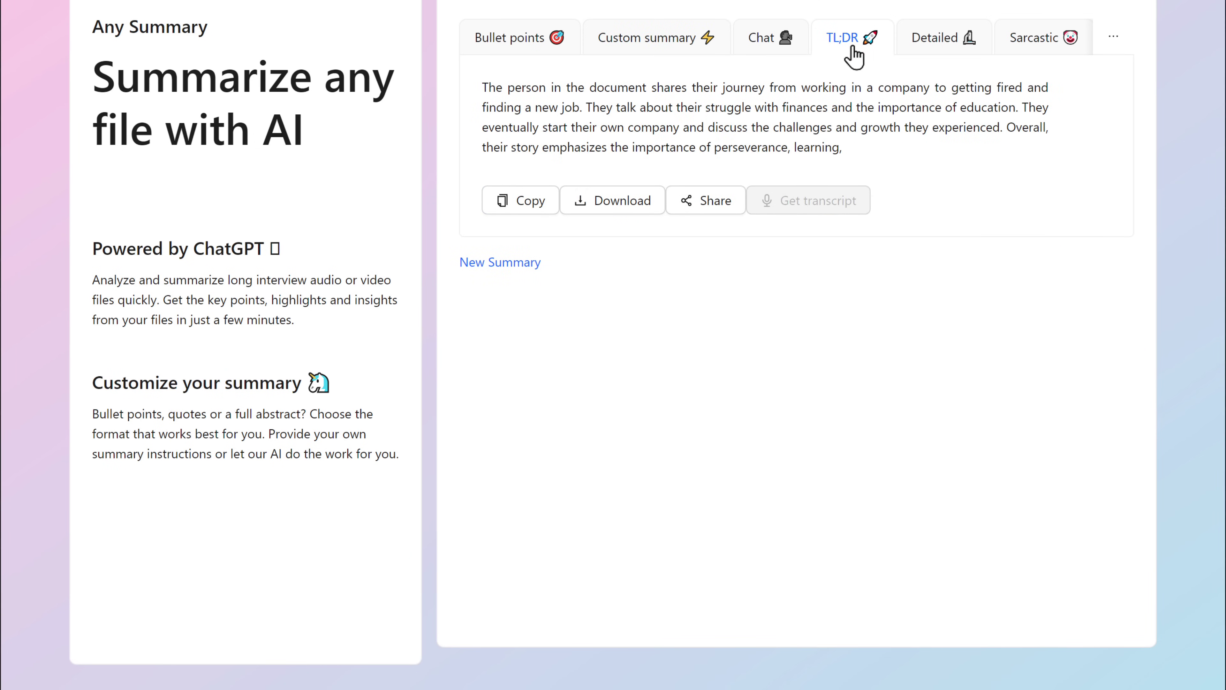
pyautogui.click(939, 48)
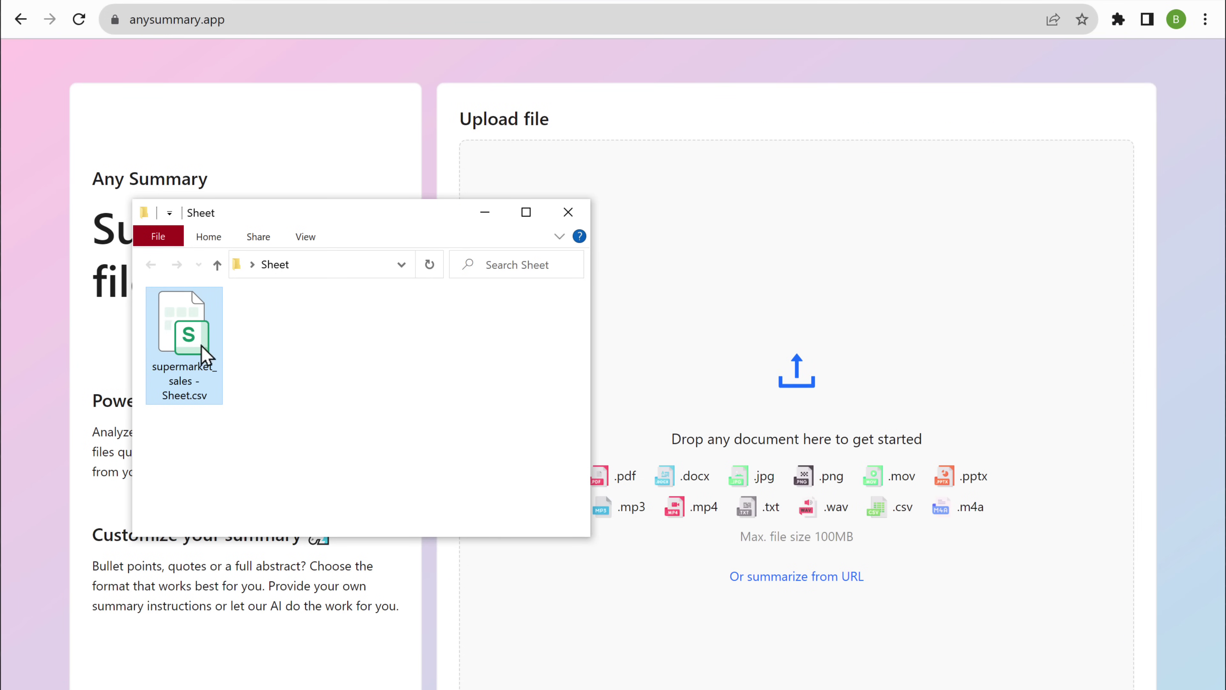
# Upload the supermarket sales CSV and ask its chat the example total-sales-revenue question
pyautogui.moveTo(195, 350); pyautogui.dragTo(688, 382)
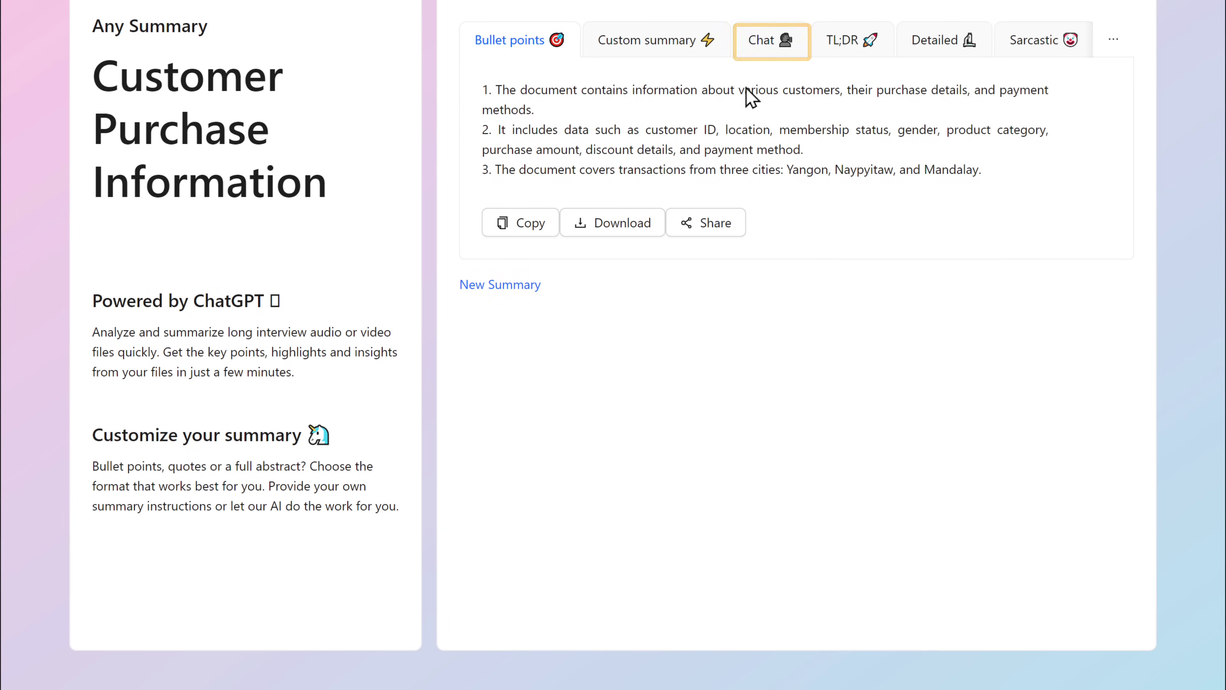
pyautogui.click(764, 50)
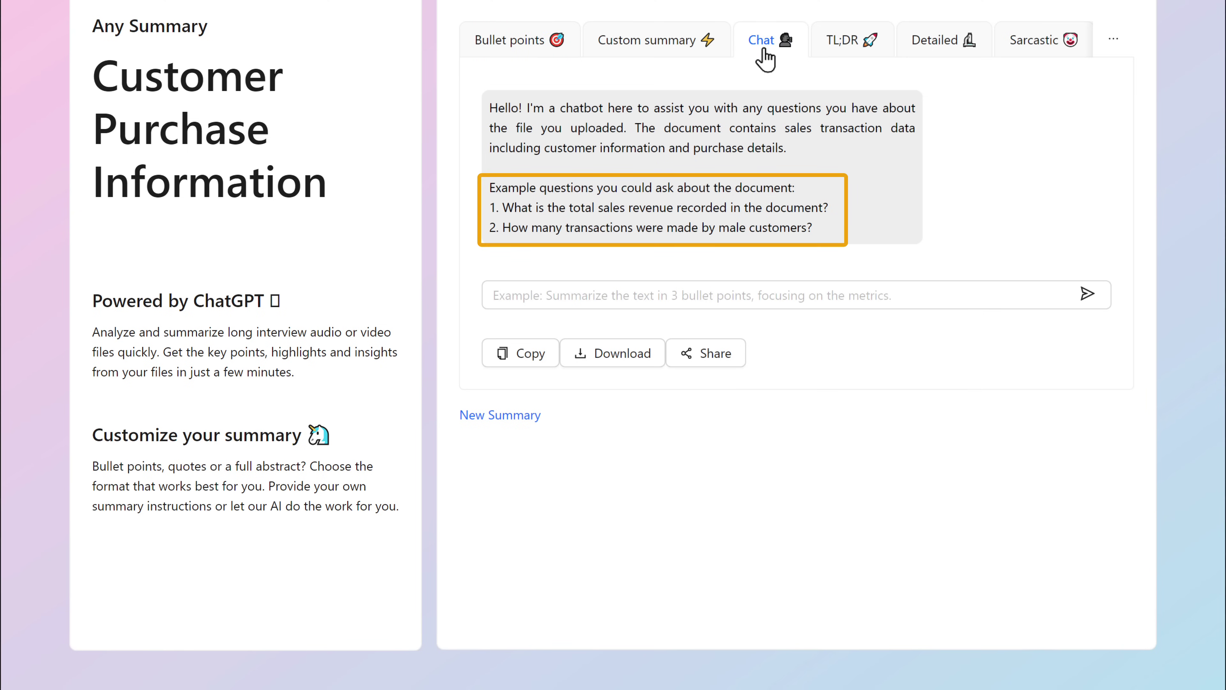
pyautogui.moveTo(502, 206); pyautogui.dragTo(830, 216)
pyautogui.rightClick(830, 216)
pyautogui.click(880, 224)
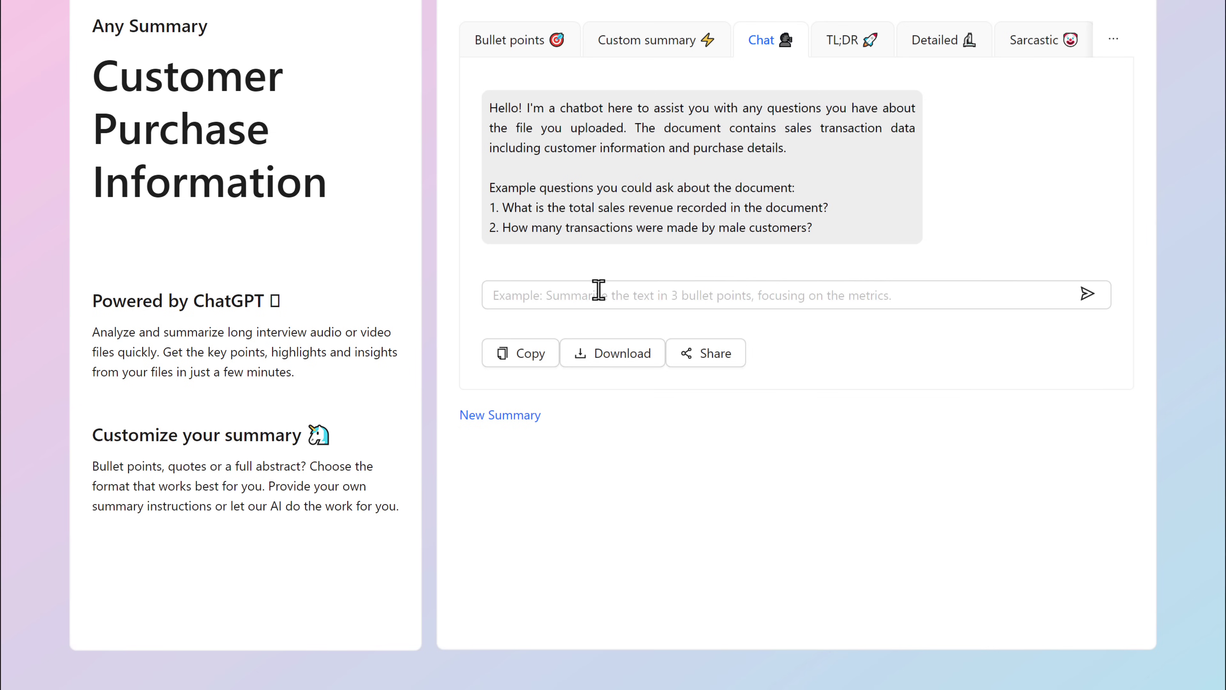
pyautogui.rightClick(527, 296)
pyautogui.click(598, 421)
pyautogui.click(601, 430)
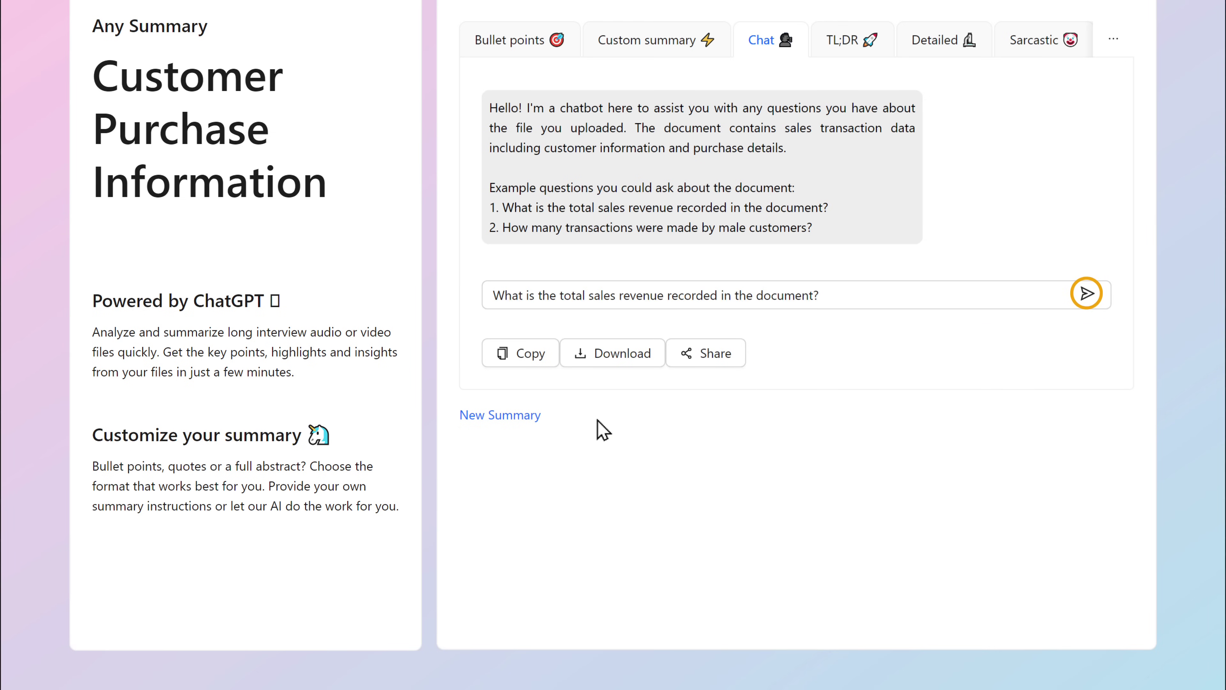
pyautogui.click(1087, 297)
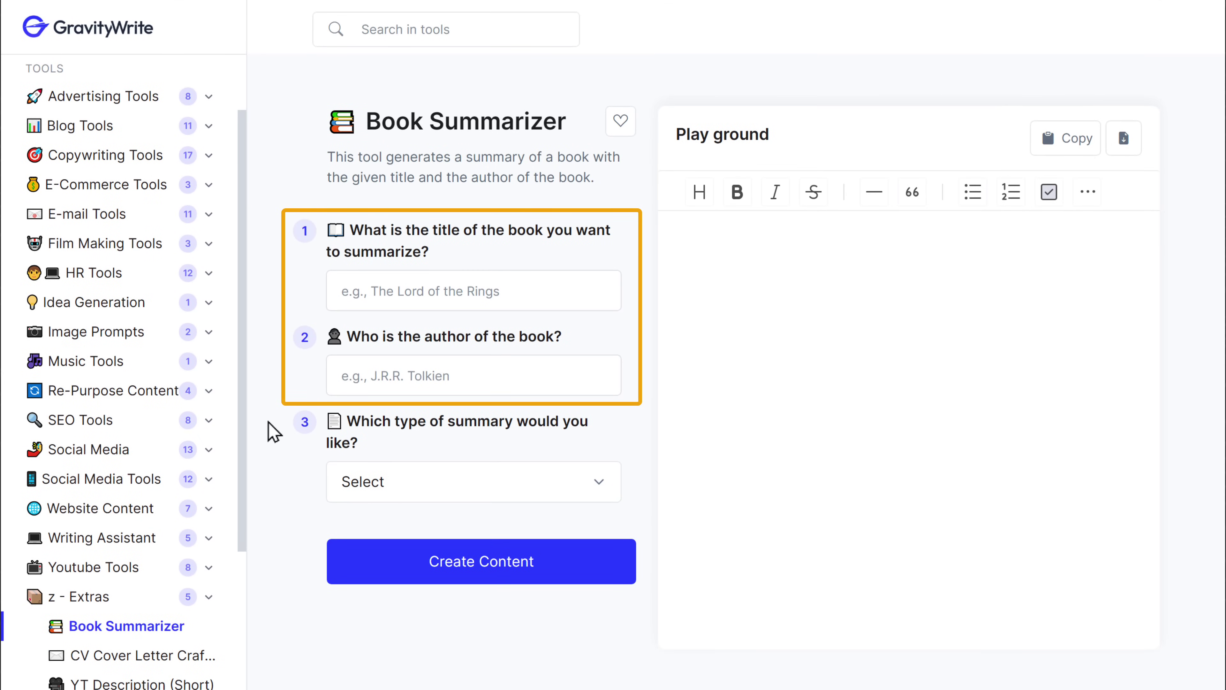
# Generate a Chapter Summary for 'Think and Grow Rich' by Napoleon Hill and Rosa Lee Beeland
pyautogui.write('Think and Grow Rich')
pyautogui.press('Tab')
pyautogui.write('Napoleon Hill and Rosa Lee Beeland')
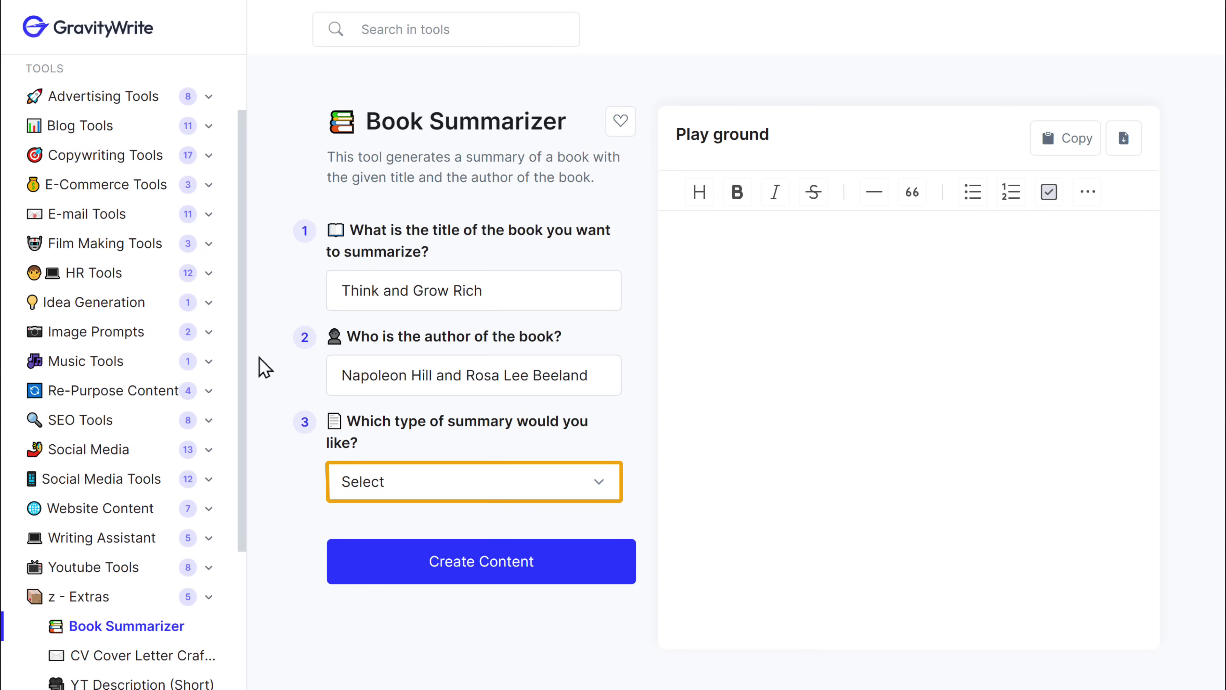
pyautogui.click(544, 489)
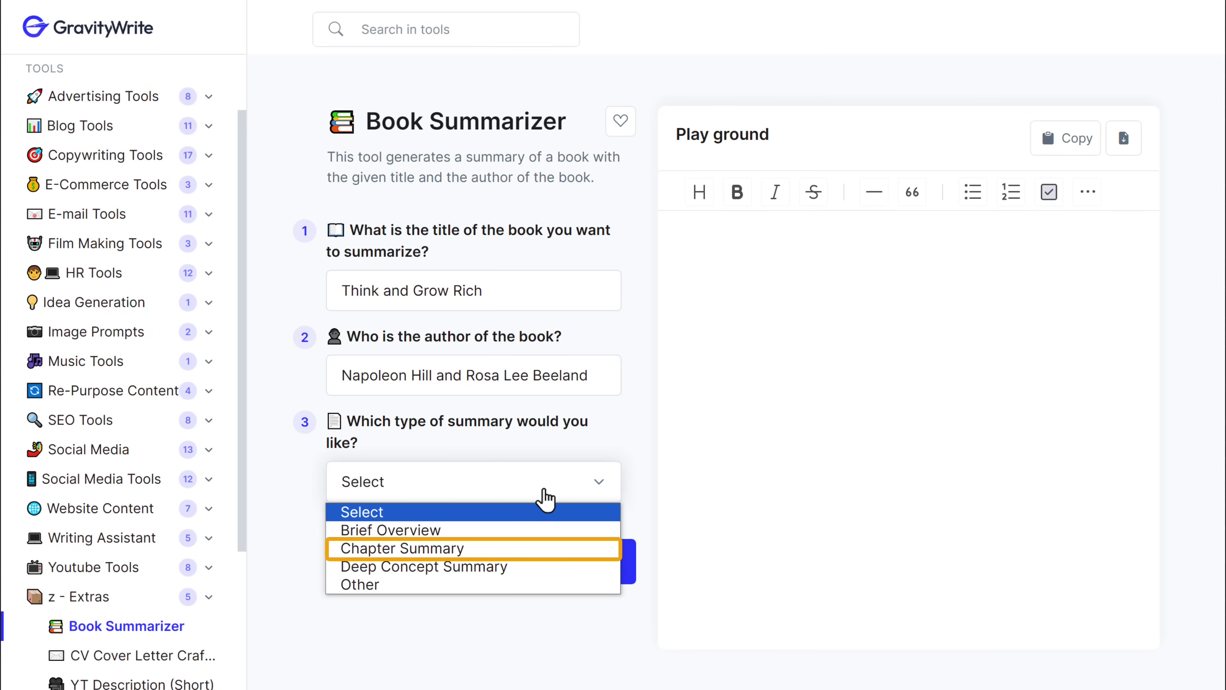
pyautogui.click(509, 550)
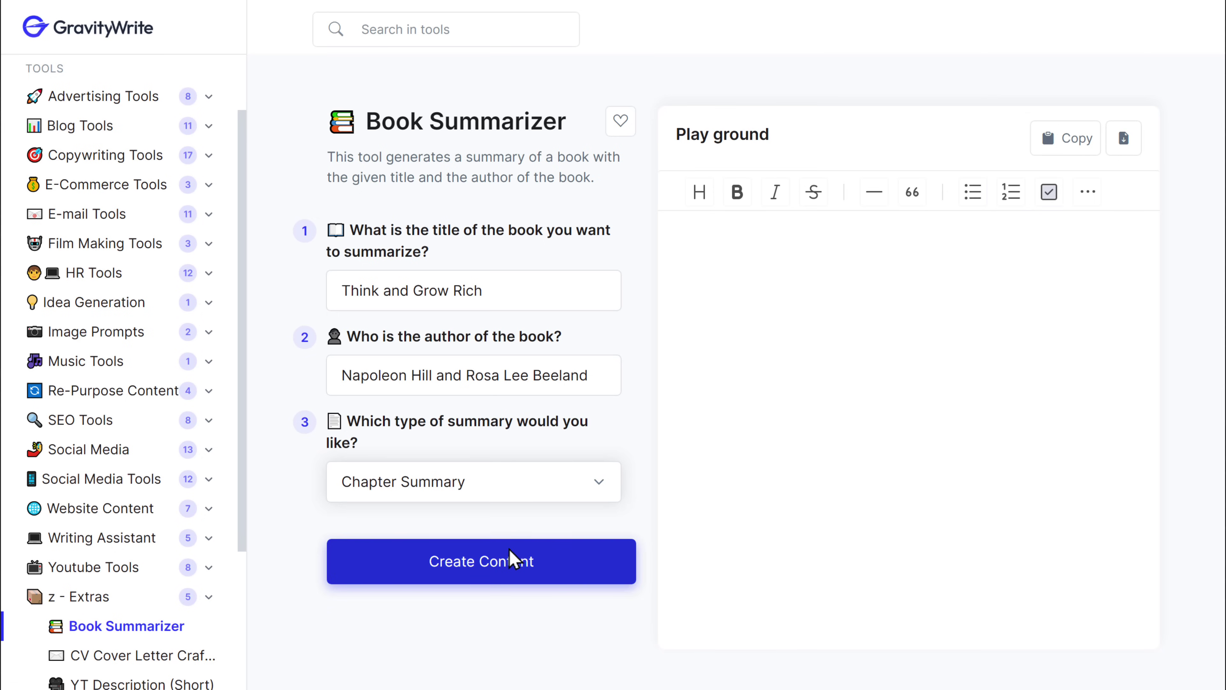
pyautogui.click(484, 575)
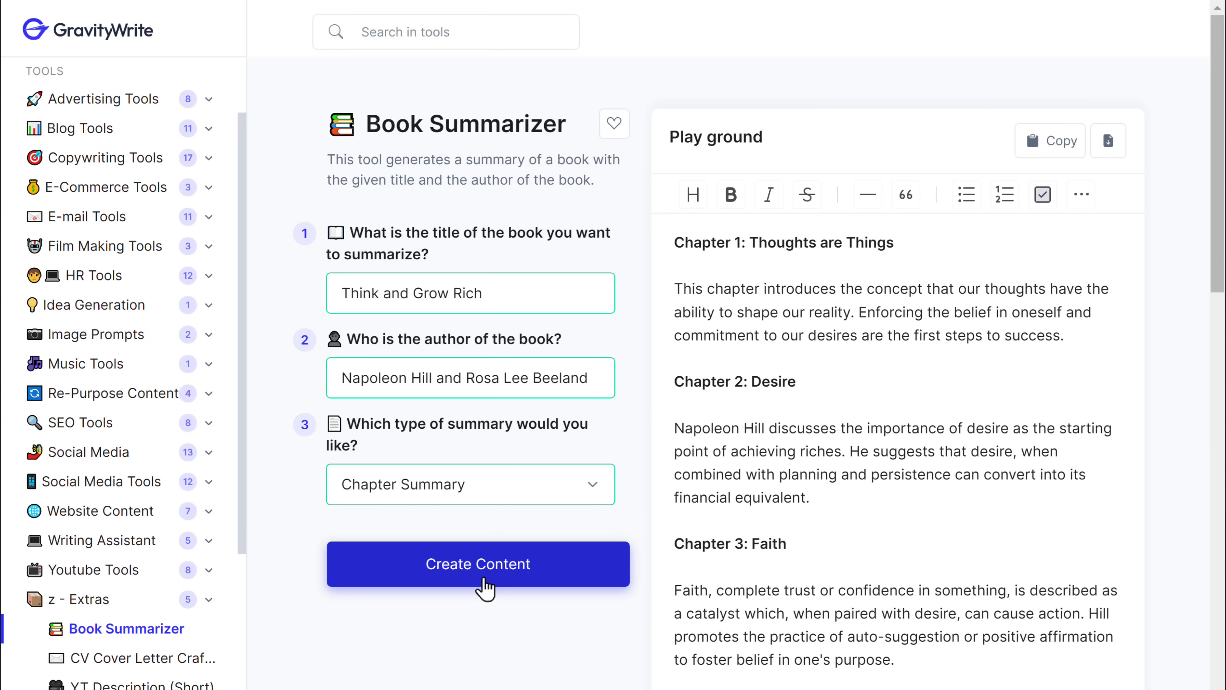
# Set the summary type to Other with 'Chapter 1' as the request and generate content
pyautogui.click(537, 496)
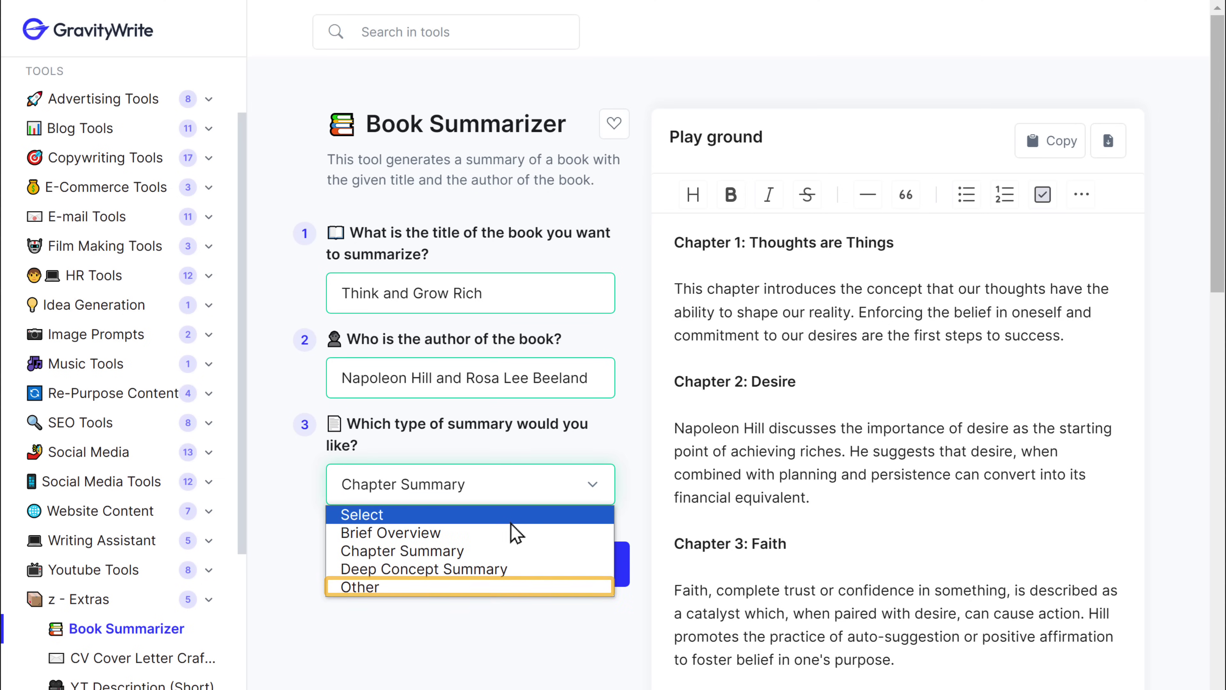
pyautogui.click(466, 586)
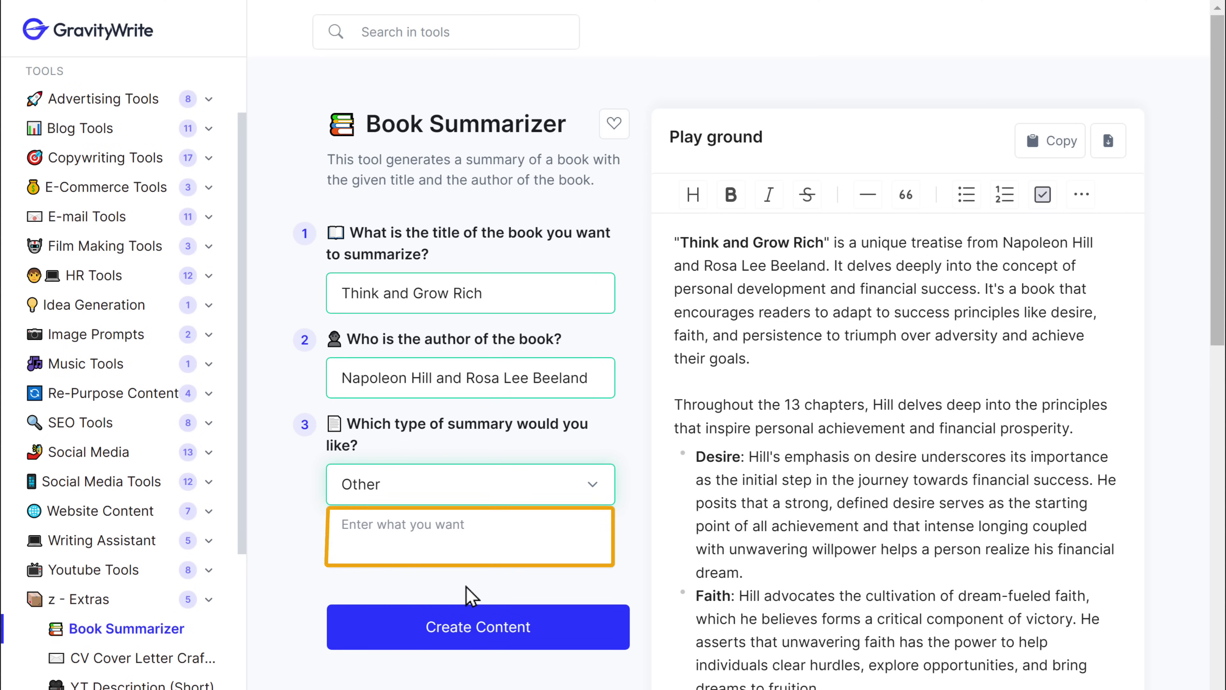
pyautogui.click(375, 531)
pyautogui.write('Chapter 1')
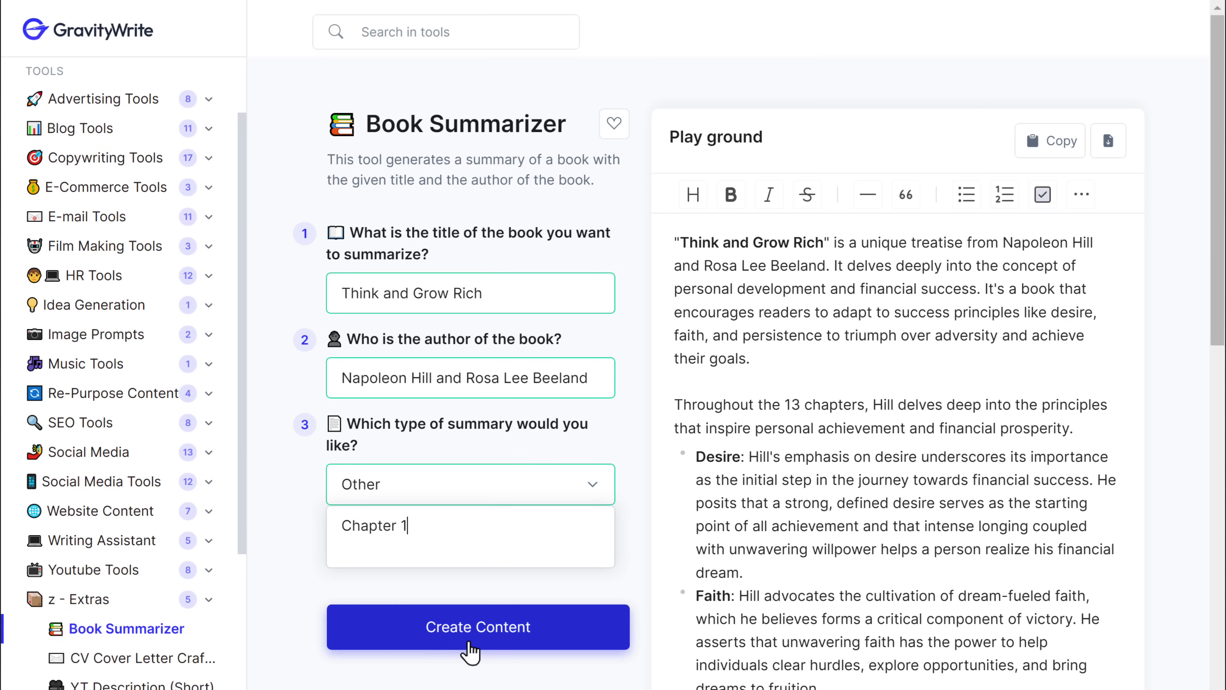
pyautogui.click(470, 645)
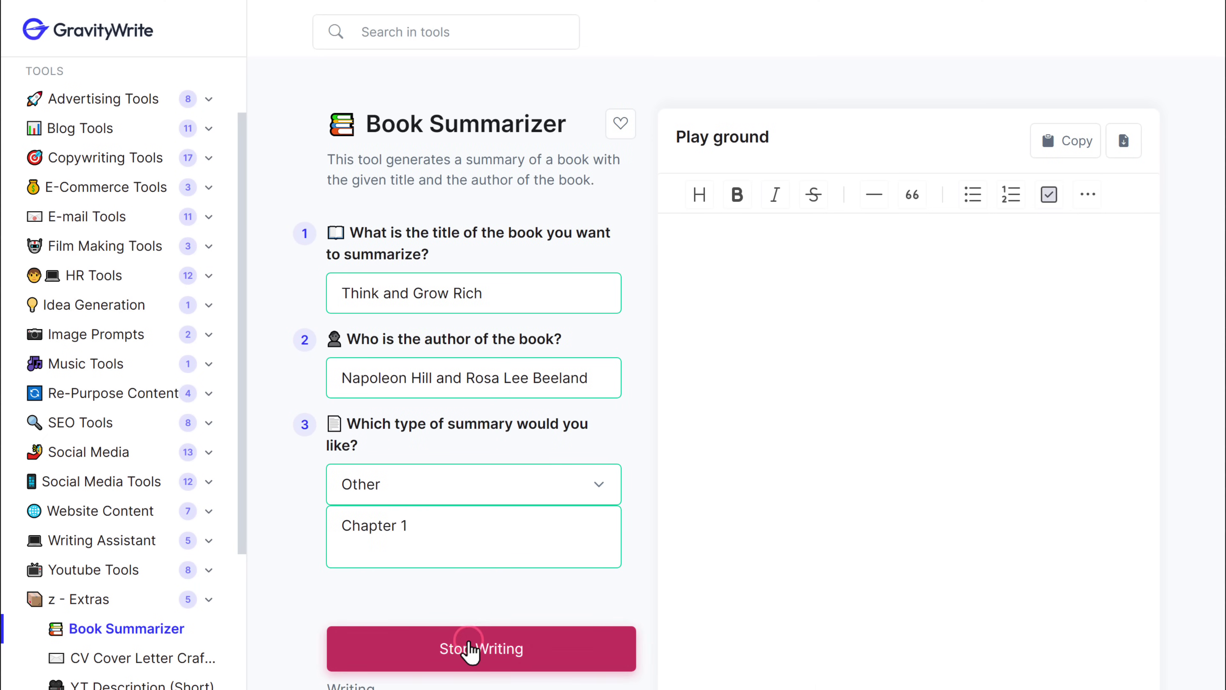